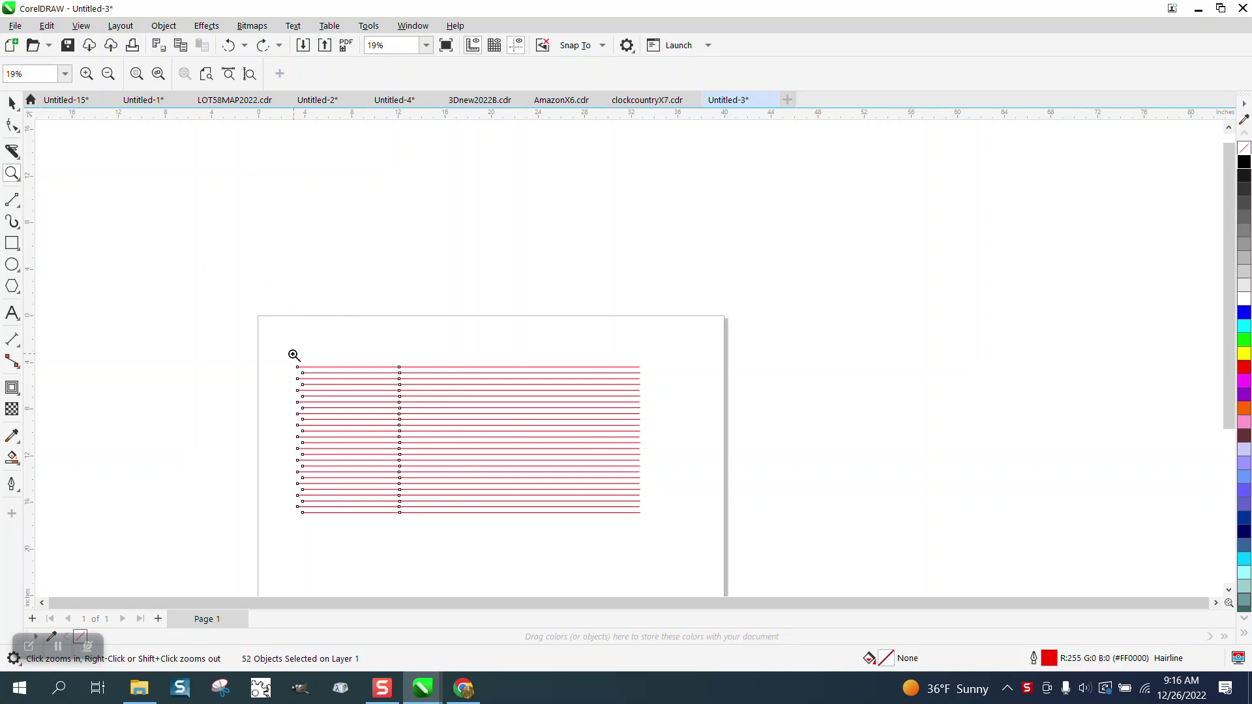
Zoom in on the stack of red lines and bring up the Window menu's Dockers list.
drag(294, 355, 804, 527)
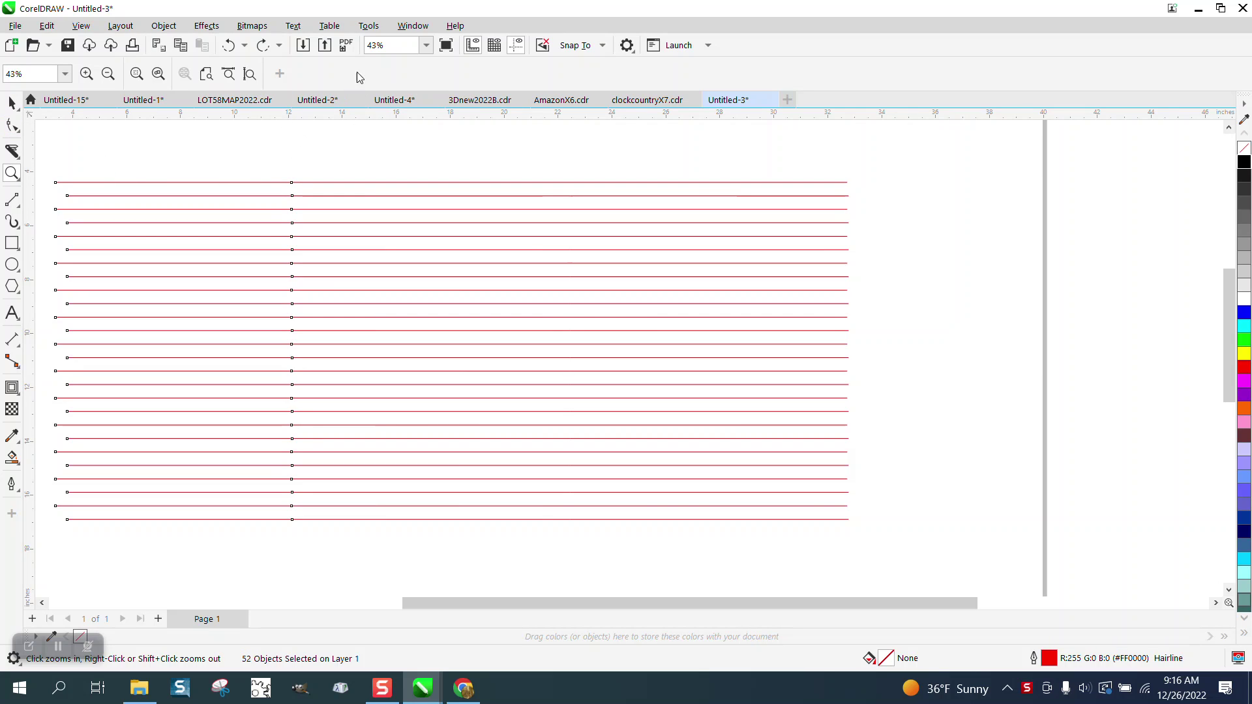
click(413, 25)
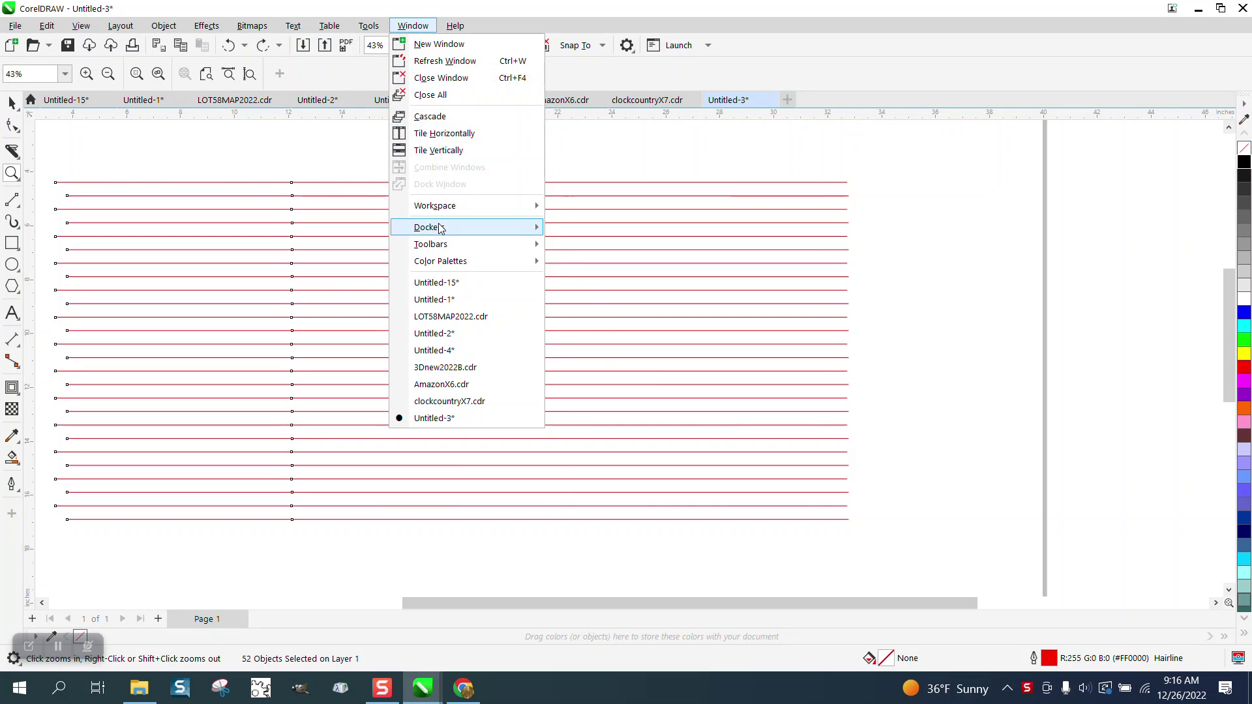
Open the Join Curves docker and check its 0.05" gap tolerance.
mouse_move(441, 229)
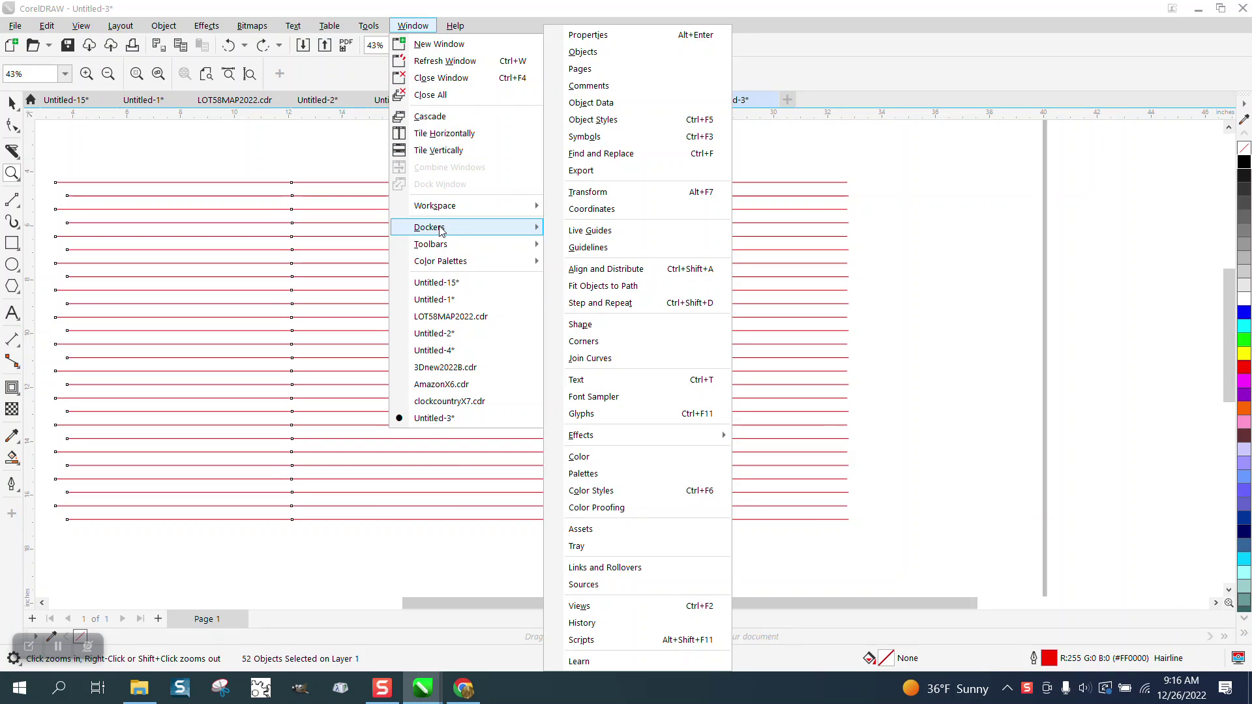
click(608, 358)
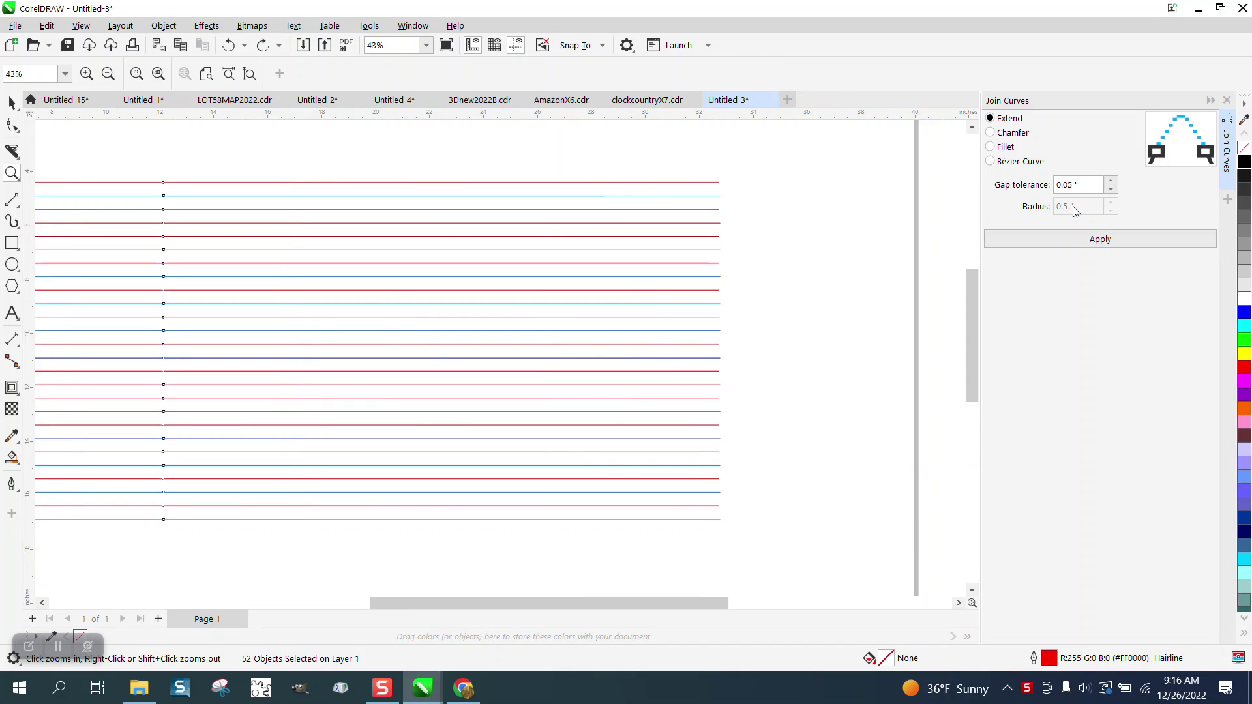
click(1076, 185)
scroll(646, 268, down, 2)
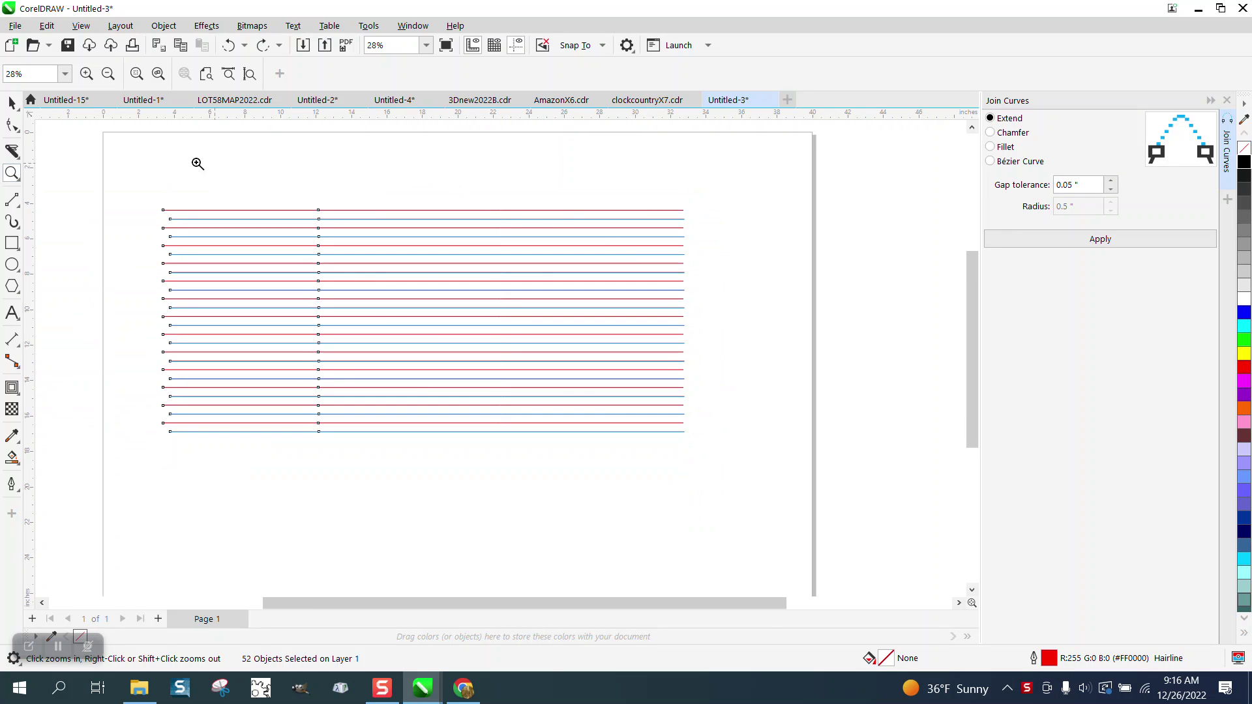
Zoom closely into a gap between line ends, then undo the earlier join.
click(14, 172)
drag(249, 189, 445, 287)
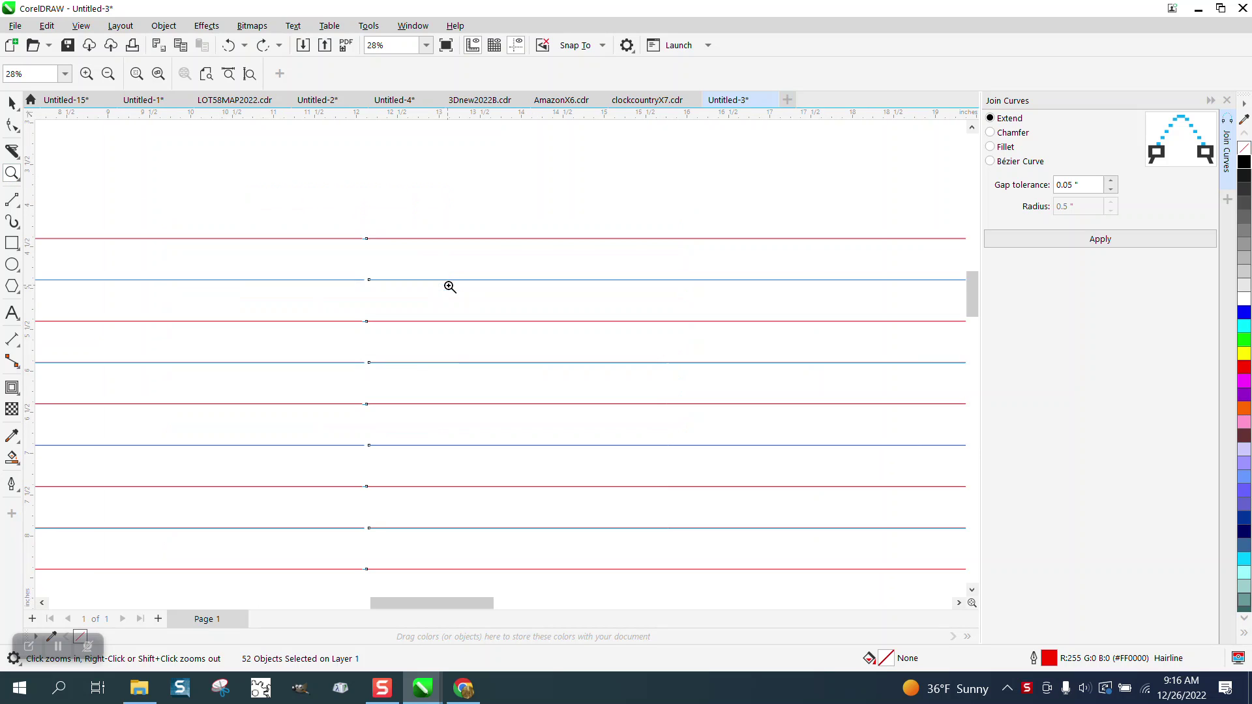
drag(502, 349, 512, 353)
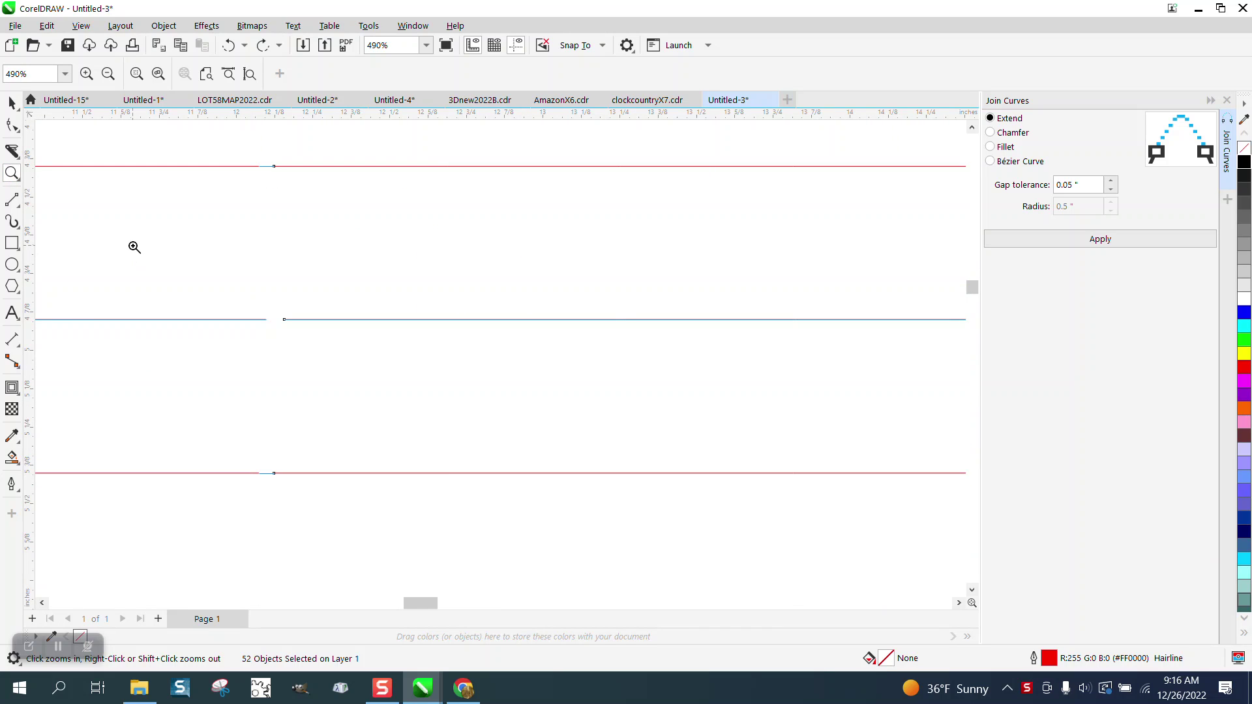
click(12, 103)
click(228, 49)
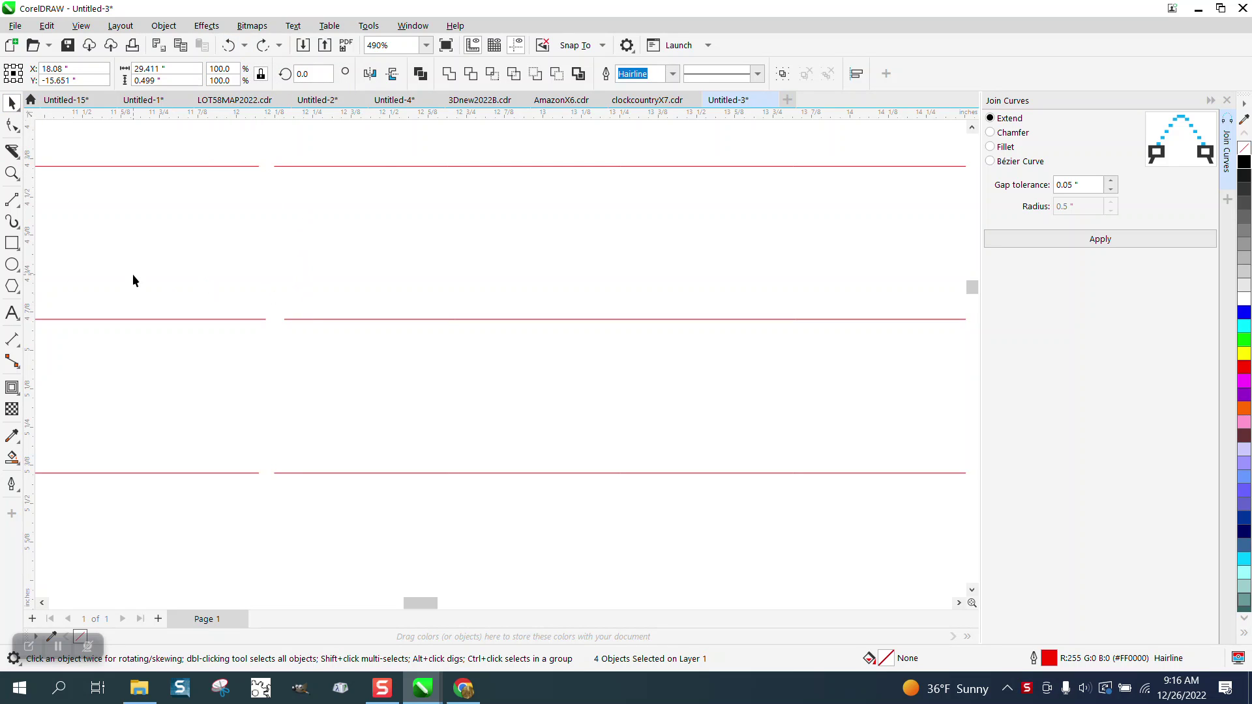
Measure the gaps in the top and middle lines with parallel dimensions: 0.05" and 0.06".
click(20, 352)
click(62, 340)
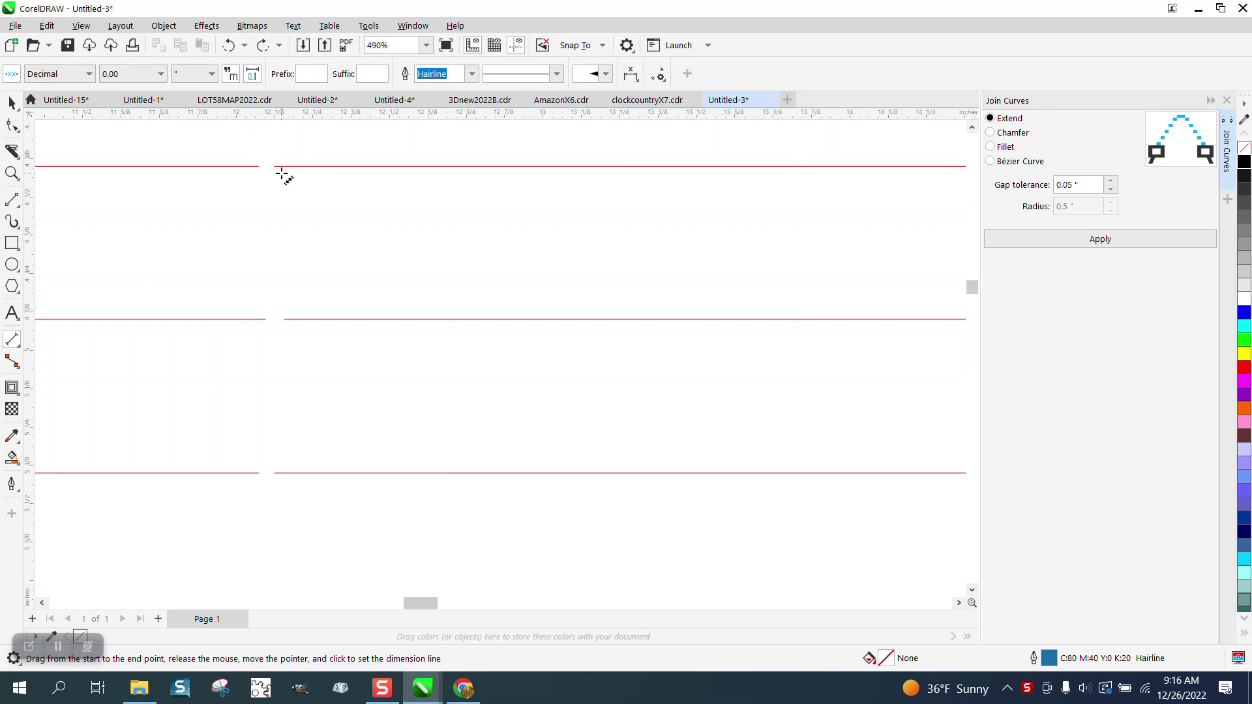
drag(275, 167, 264, 167)
click(265, 148)
click(267, 320)
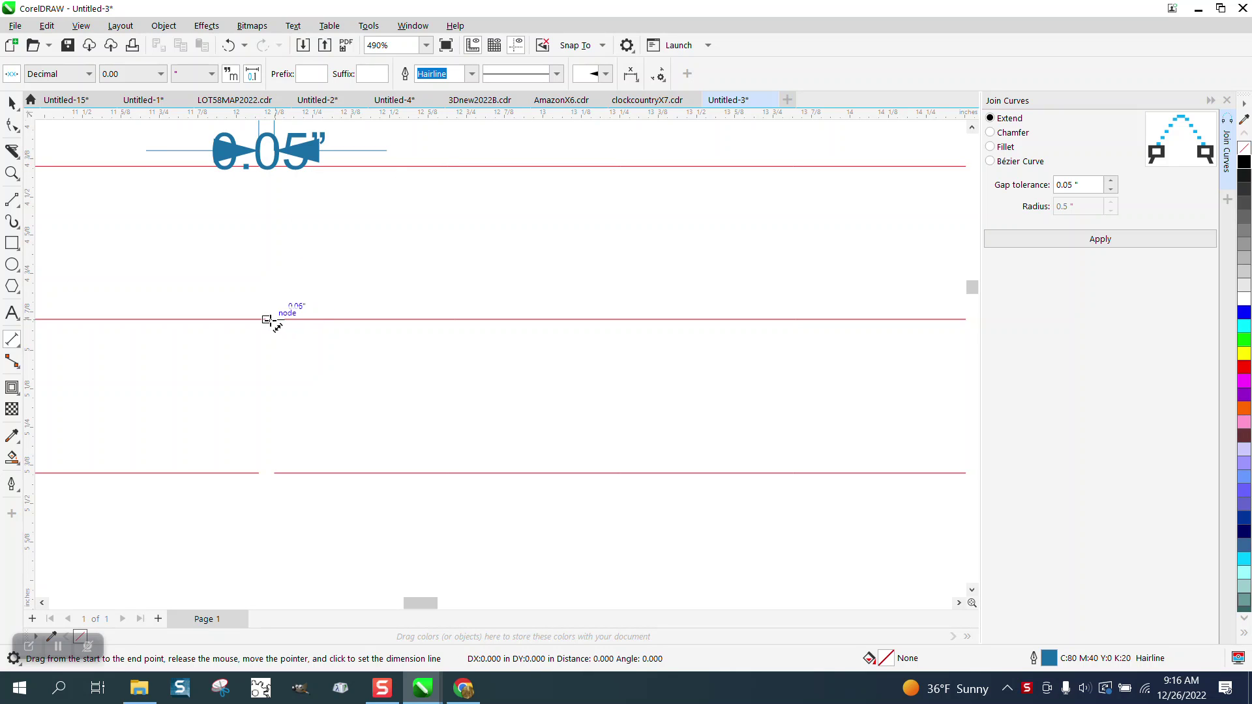
click(268, 279)
Undo both gap measurements and zoom out to see all the lines.
scroll(266, 278, down, 2)
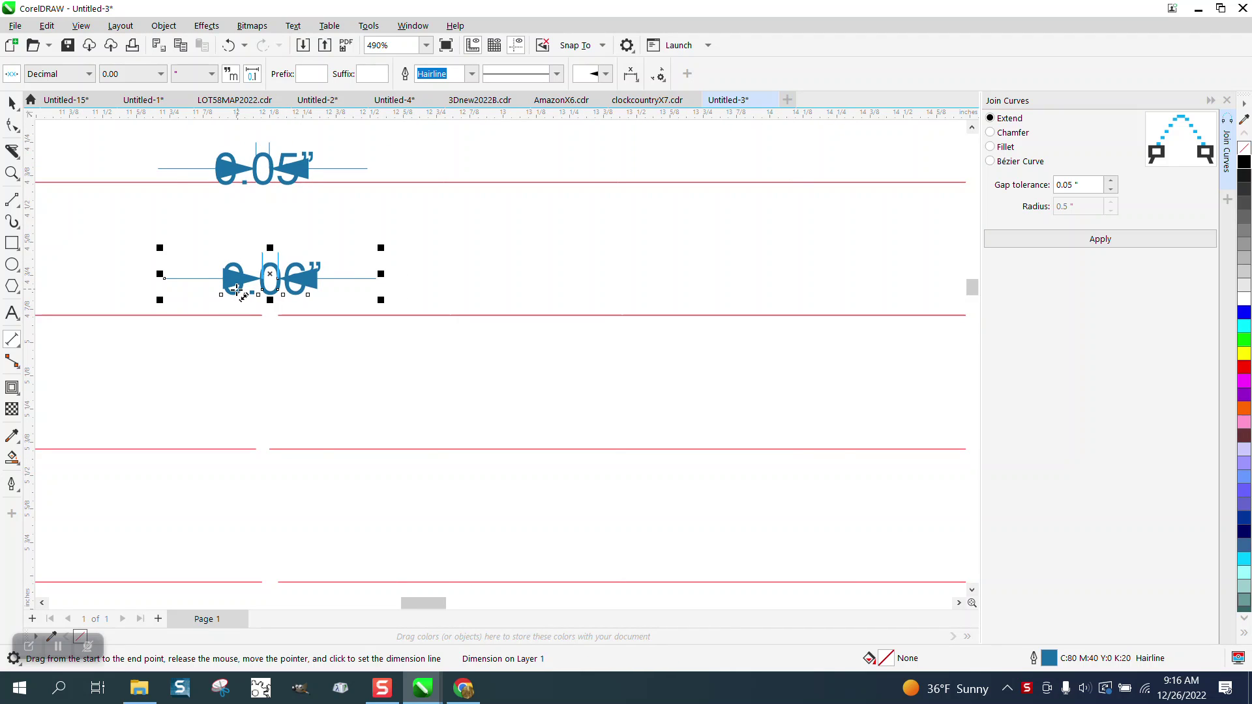
scroll(266, 278, down, 2)
scroll(296, 359, down, 2)
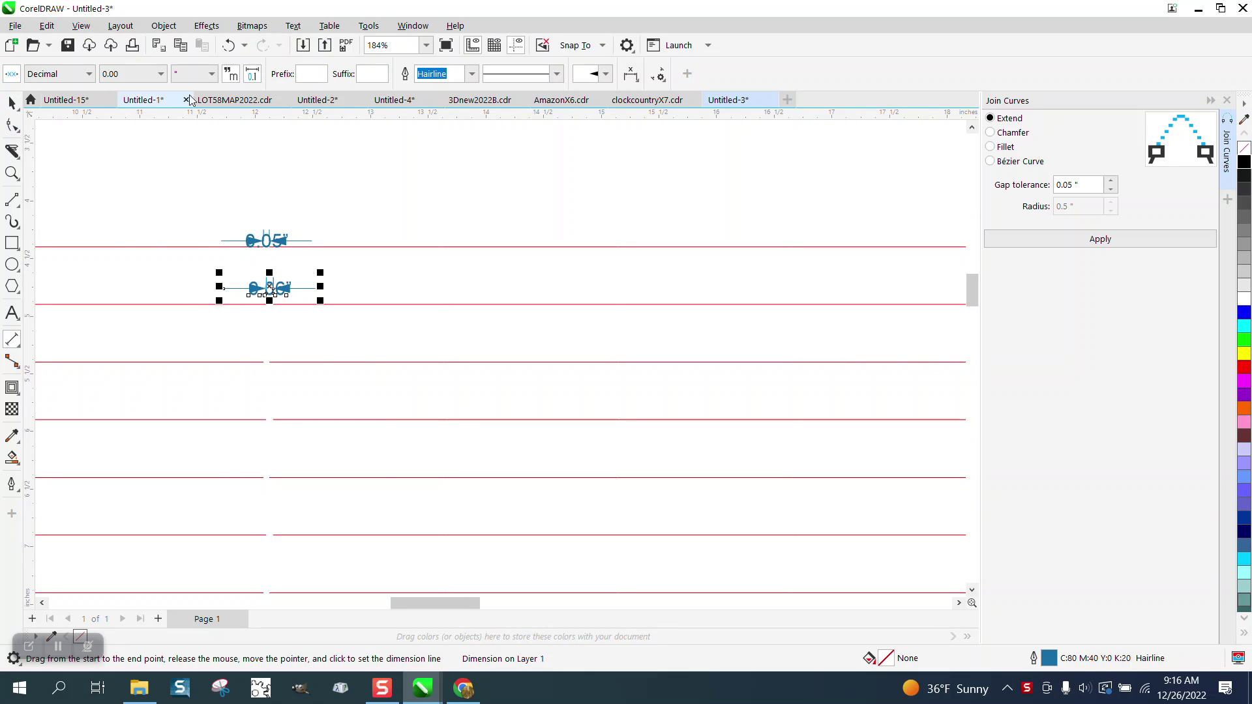
click(228, 45)
click(227, 45)
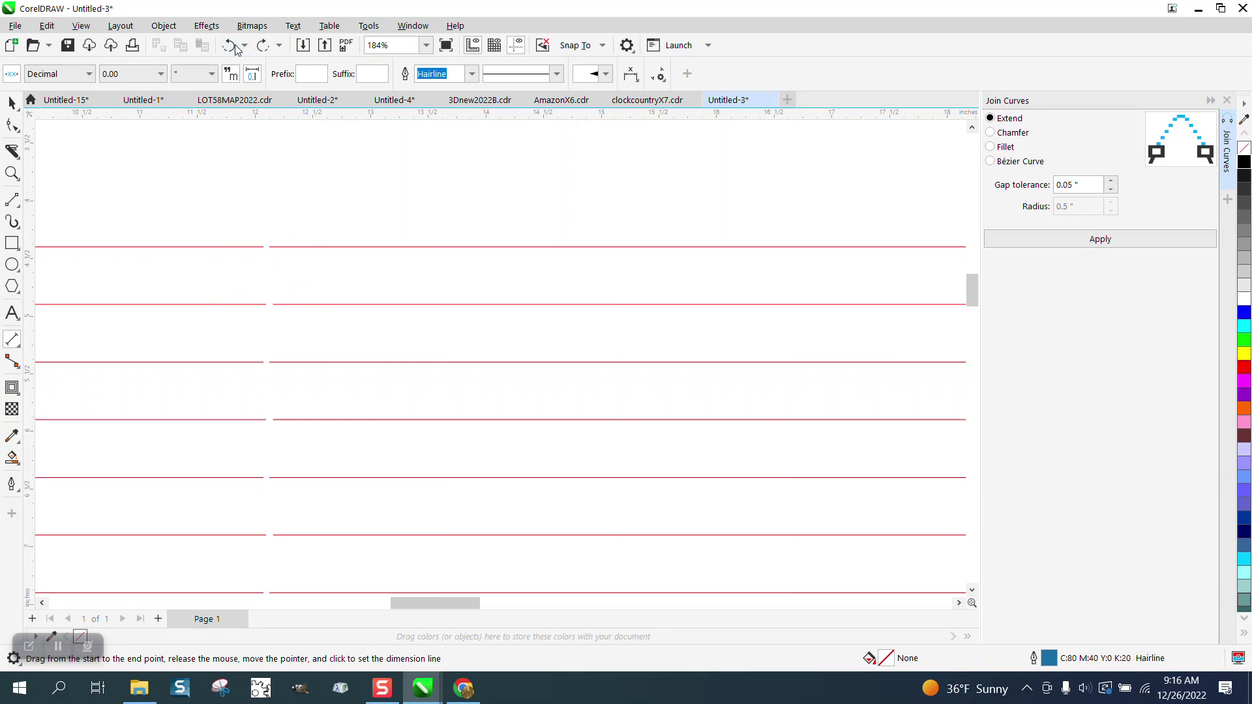
scroll(241, 137, down, 1)
scroll(246, 140, down, 8)
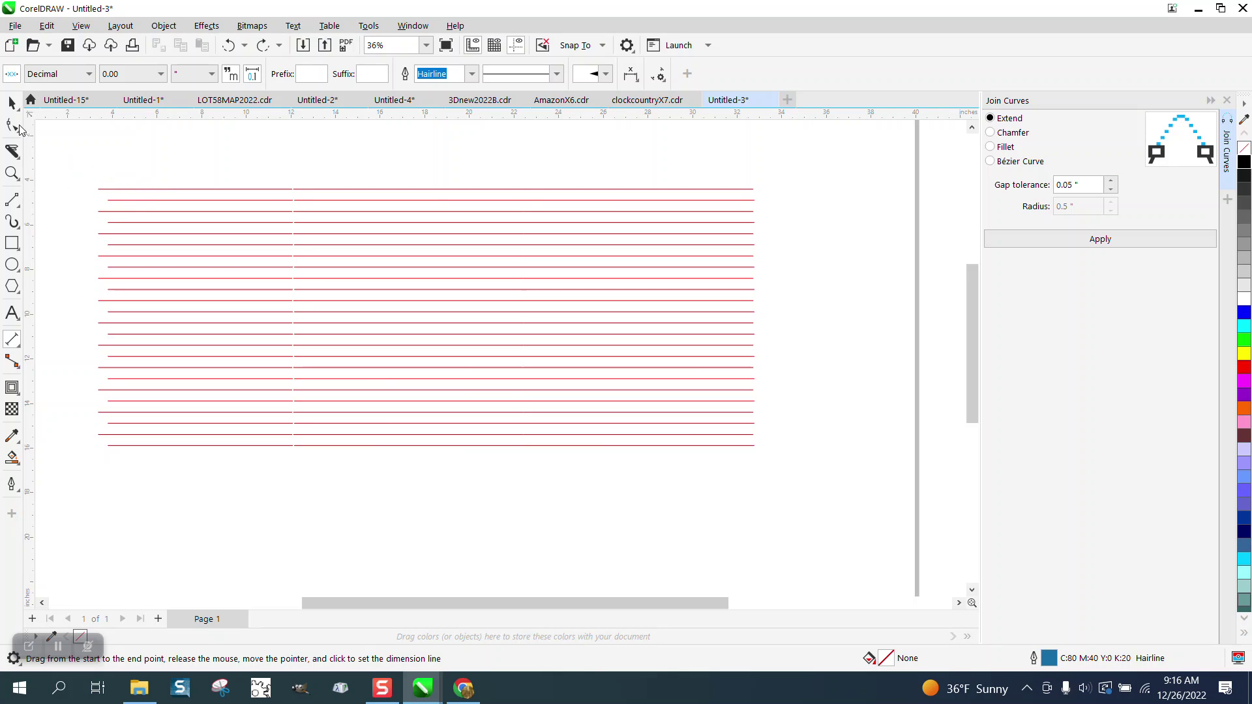
Select all 48 line pieces and their nodes, then apply Join Curves at 0.05" to get 36 curves.
click(12, 104)
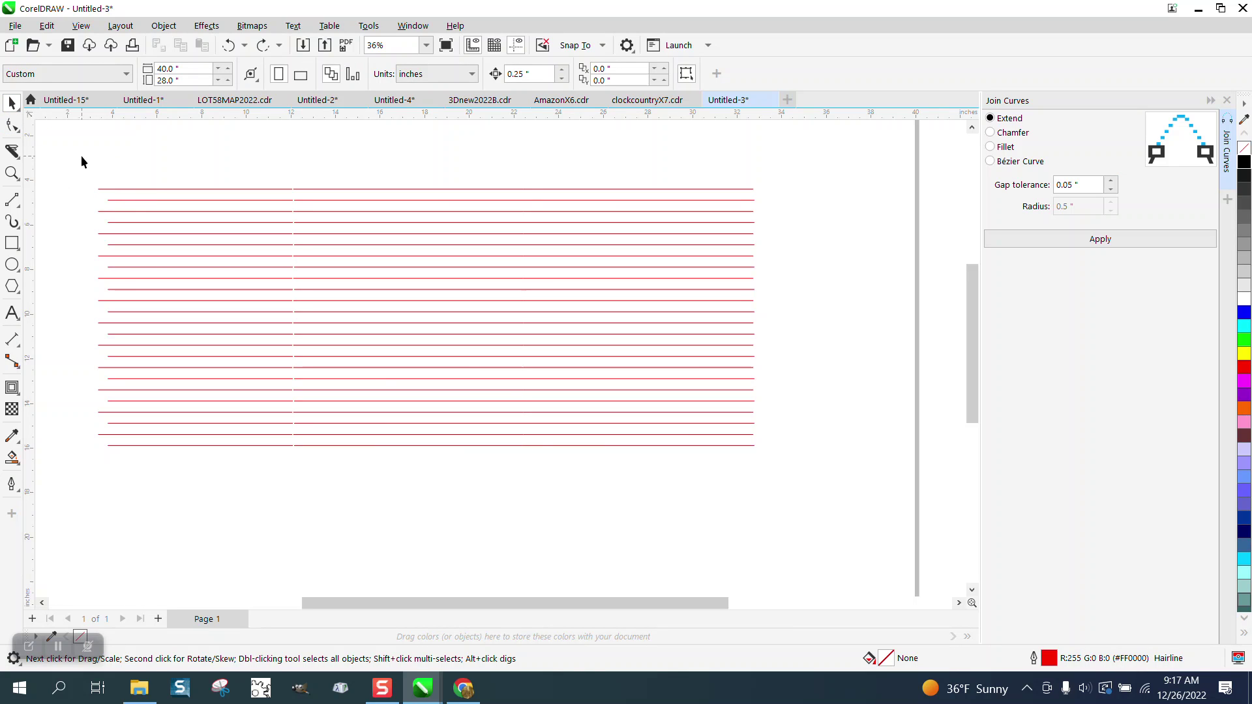
drag(89, 351, 797, 464)
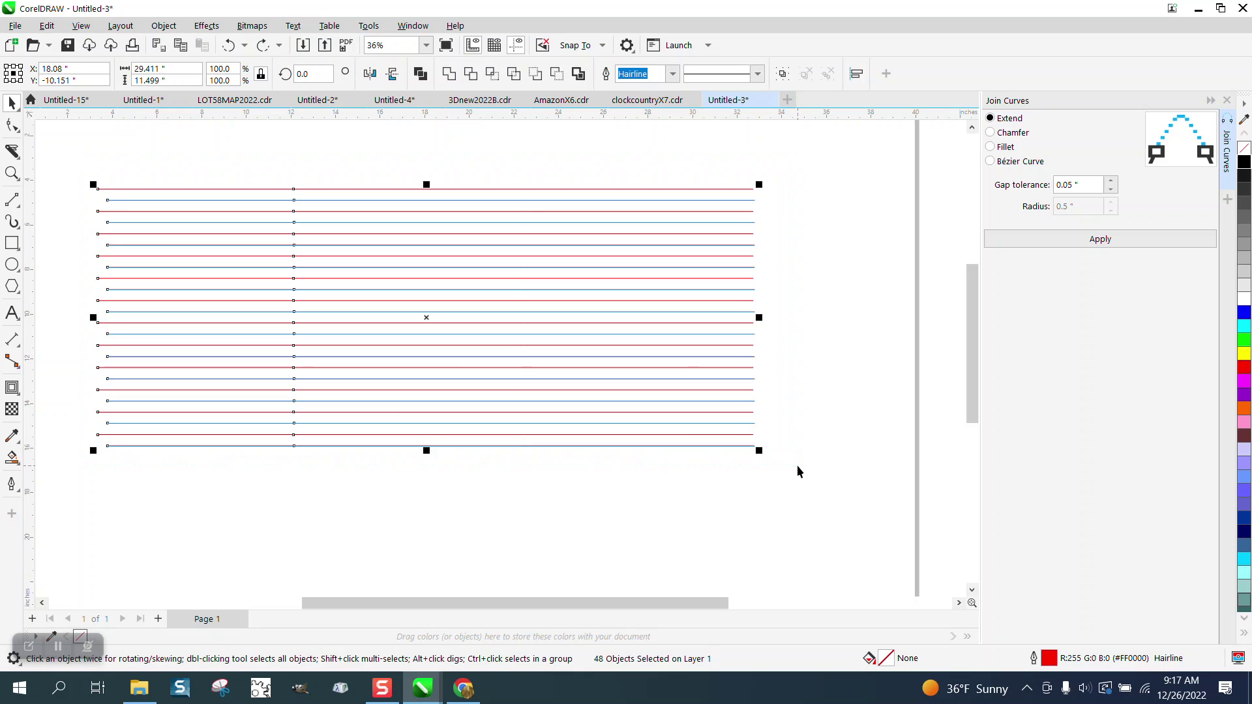
click(12, 125)
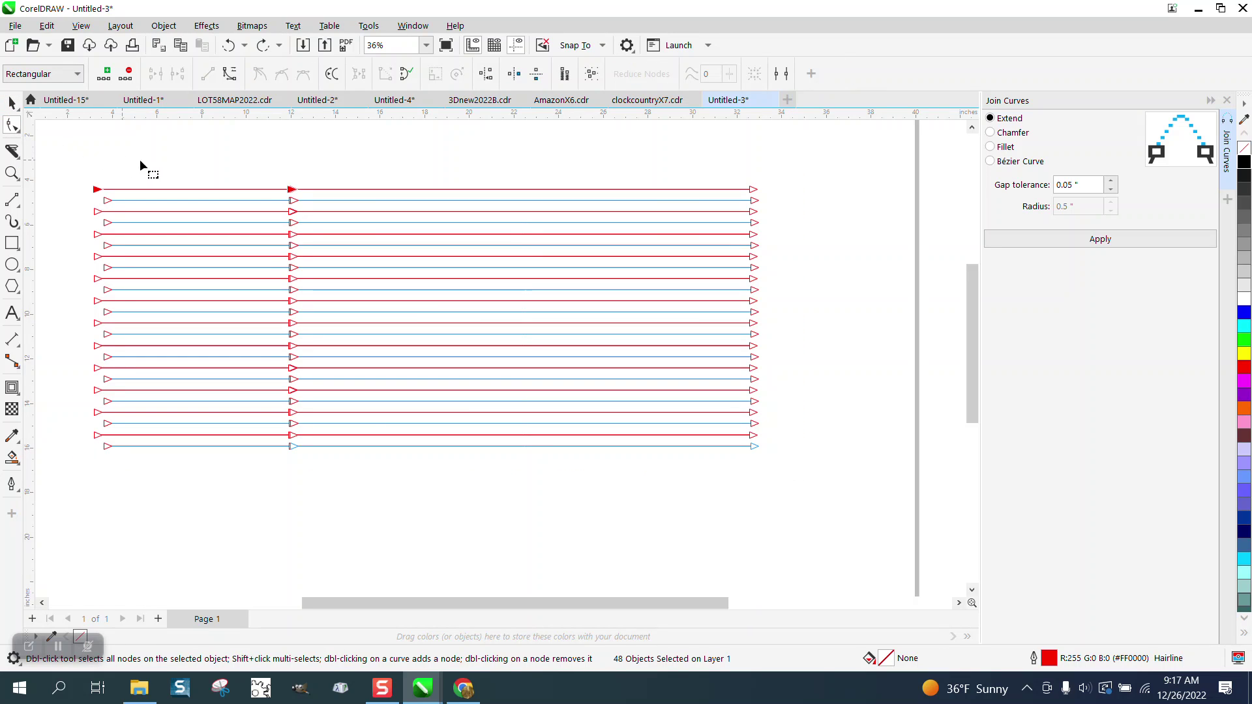
drag(199, 405, 824, 505)
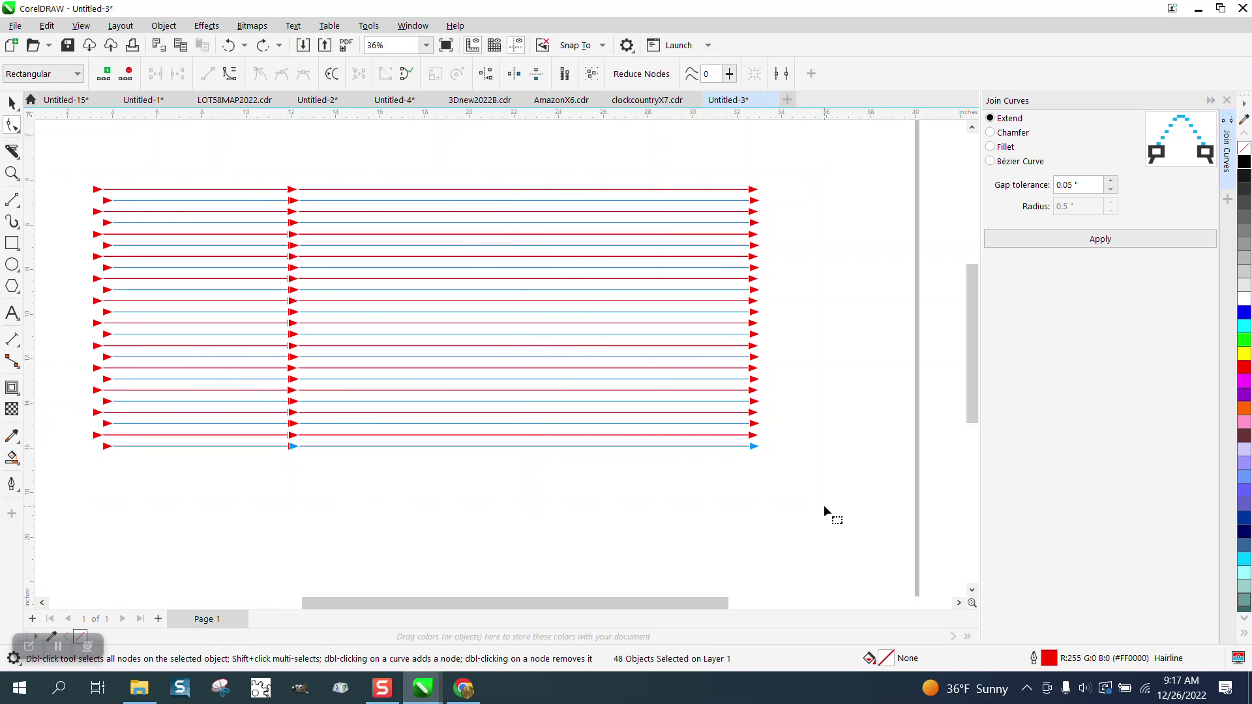
click(1099, 246)
click(11, 173)
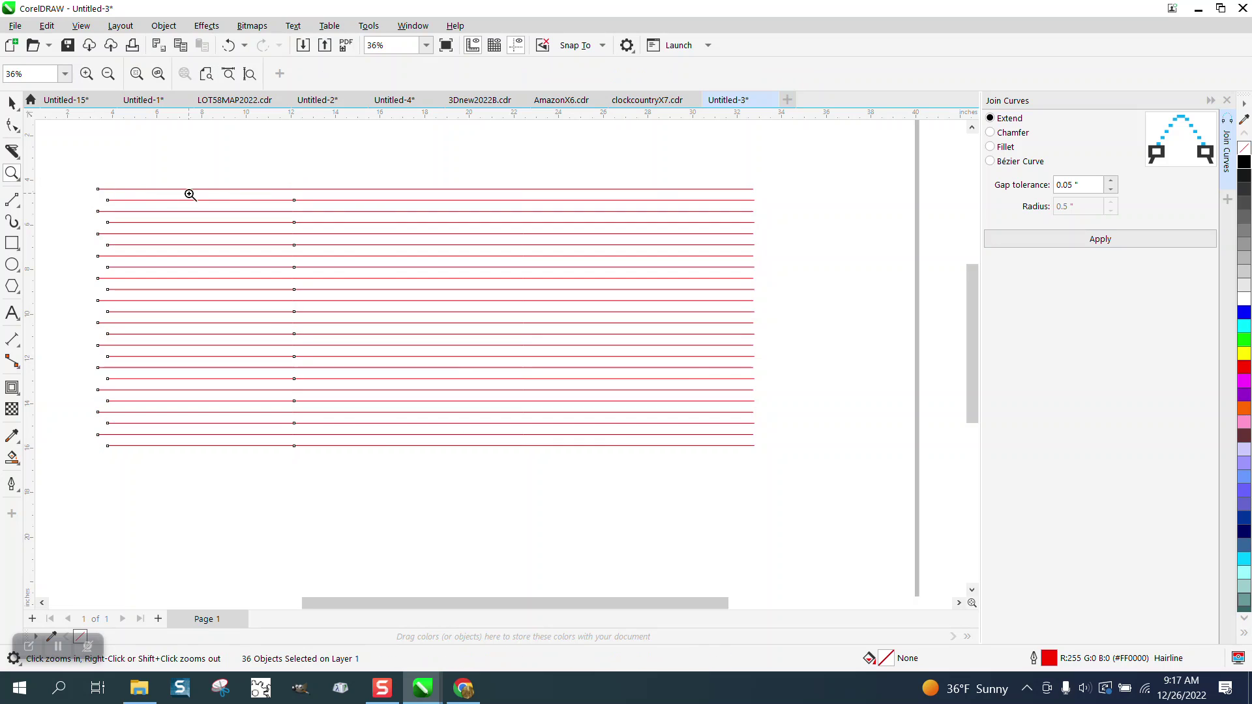
Zoom in to check the joined gaps, then undo the join to restore 48 pieces.
drag(271, 186, 311, 215)
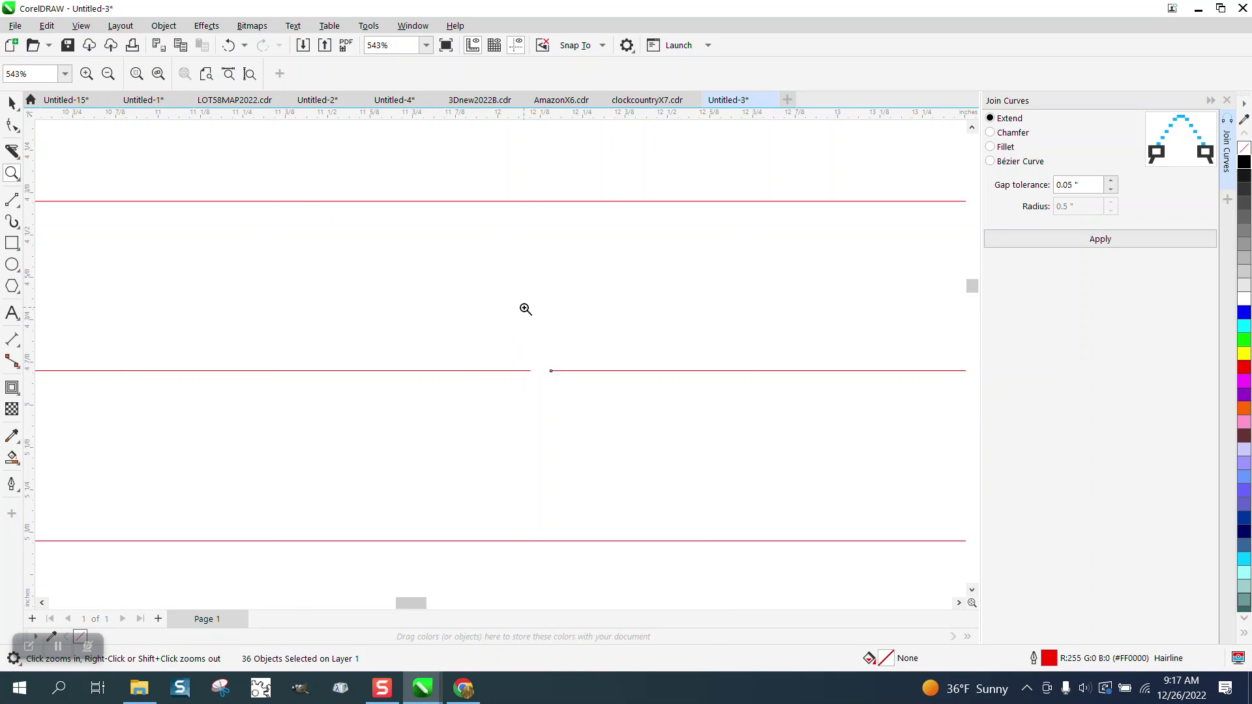
right_click(514, 501)
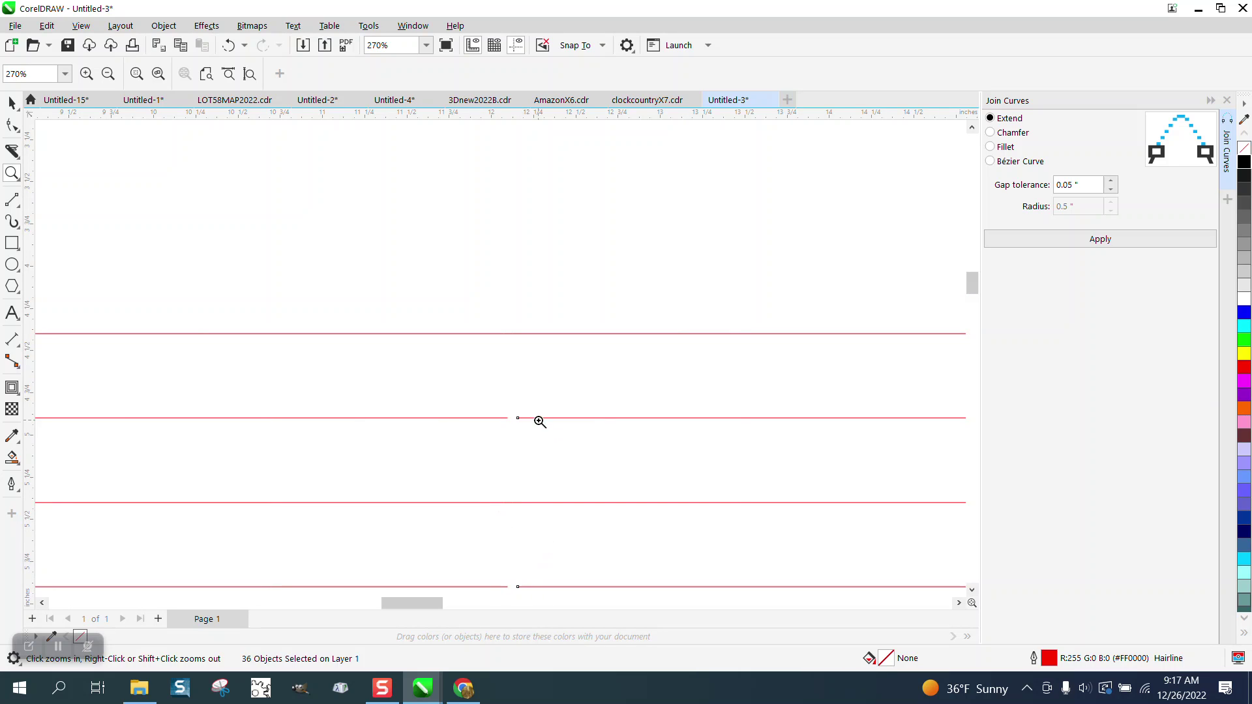
click(228, 46)
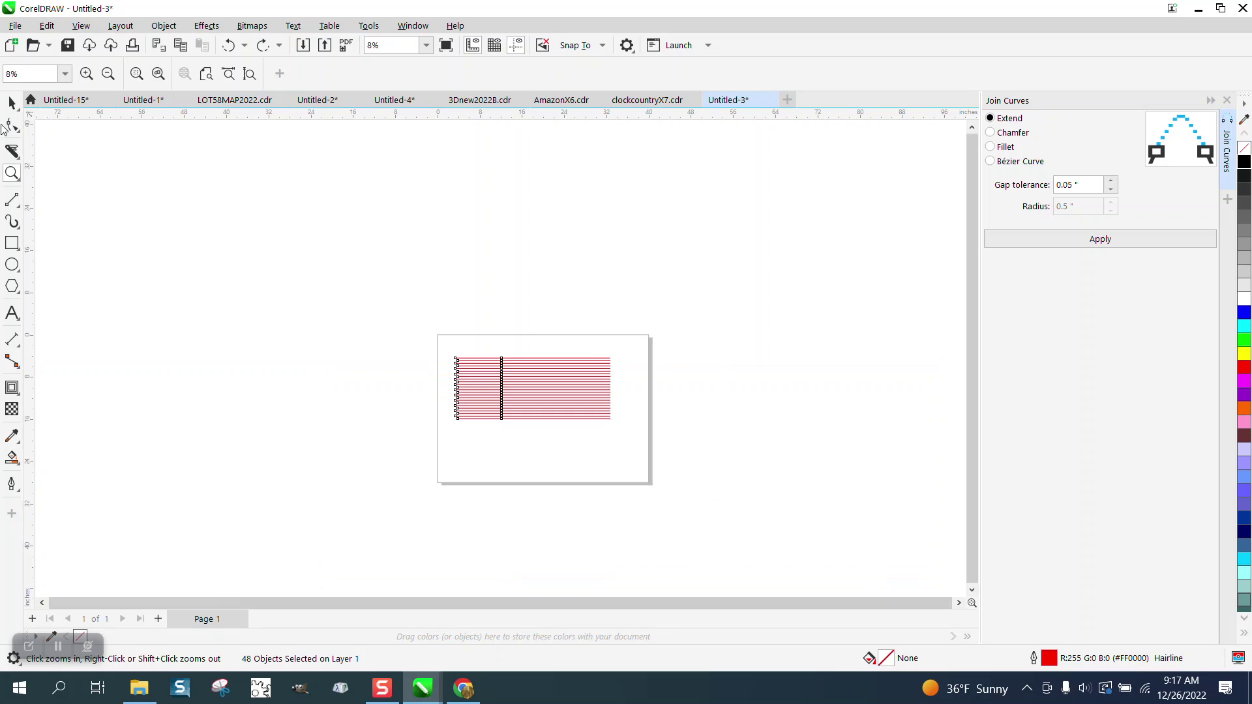
Select every node of the red lines and apply Join Curves with a 0.06" gap tolerance.
drag(640, 435, 431, 336)
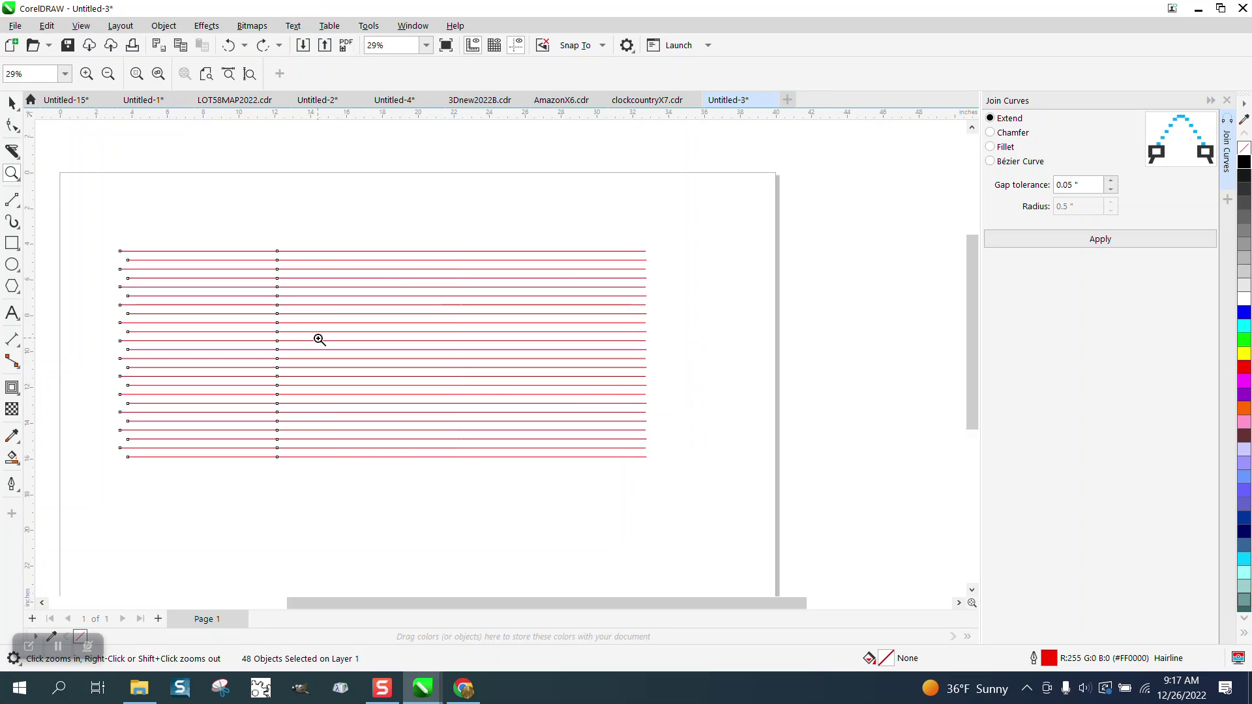
click(12, 125)
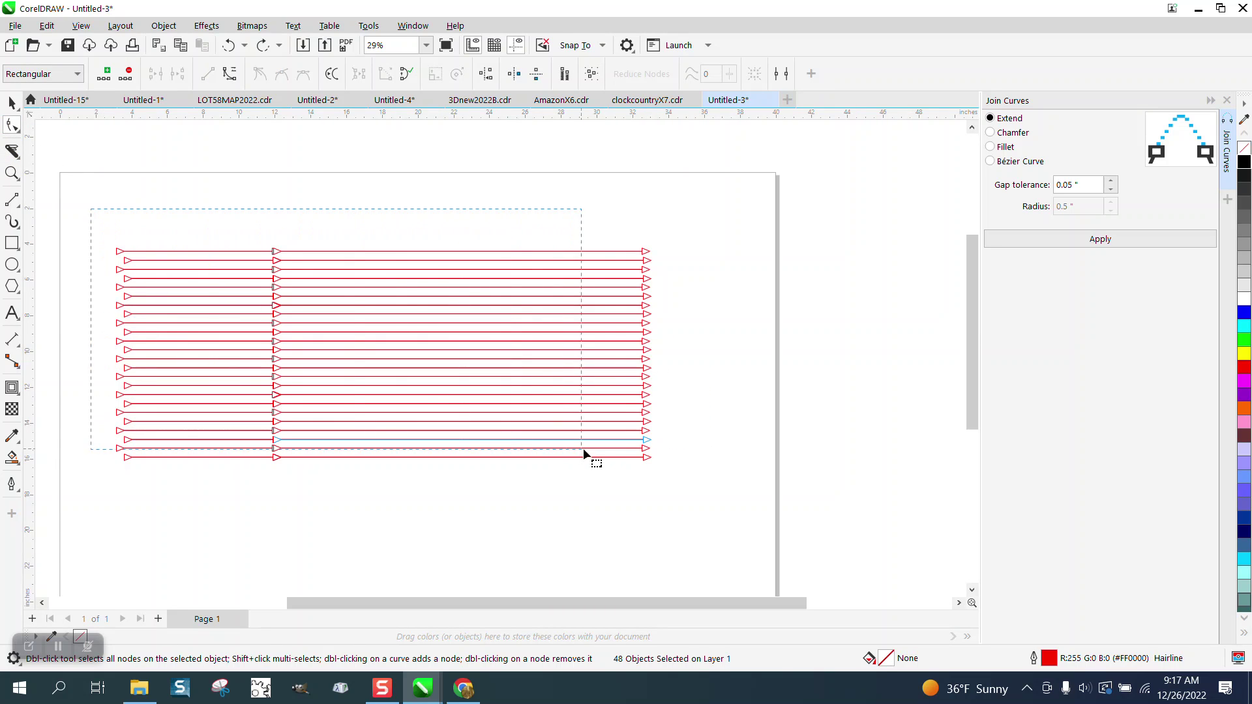
drag(585, 455, 700, 483)
double_click(1070, 188)
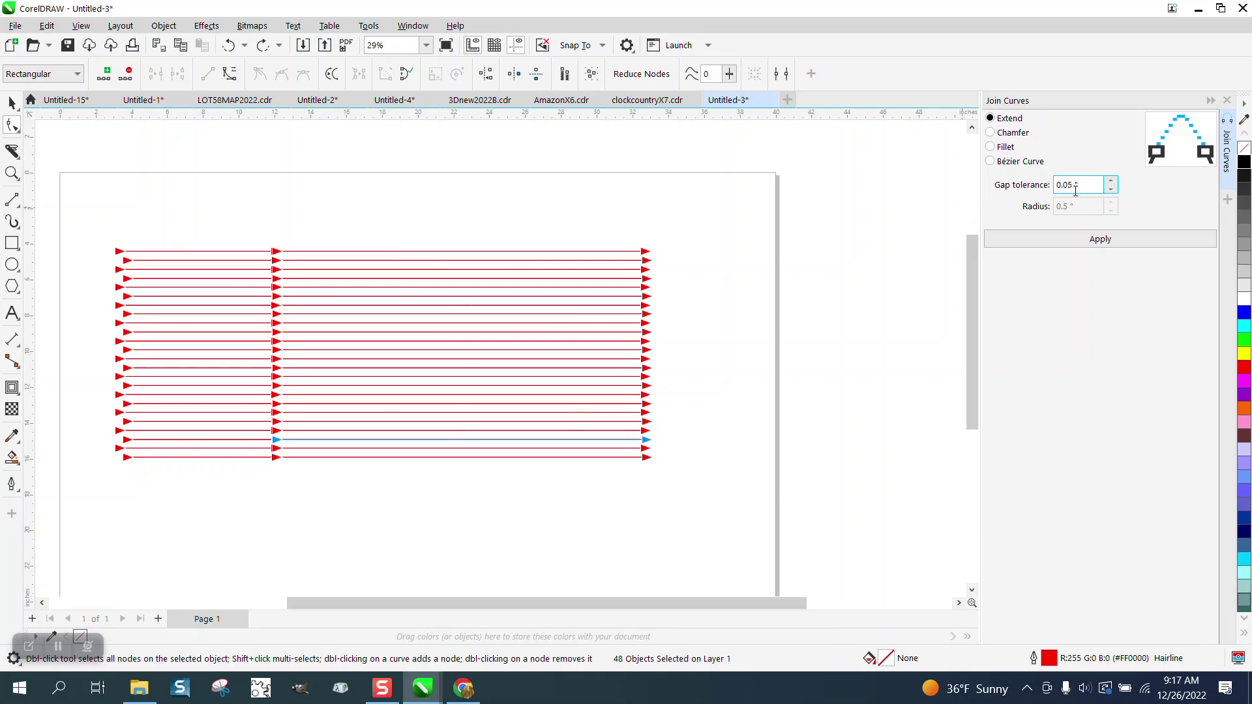
text(.06)
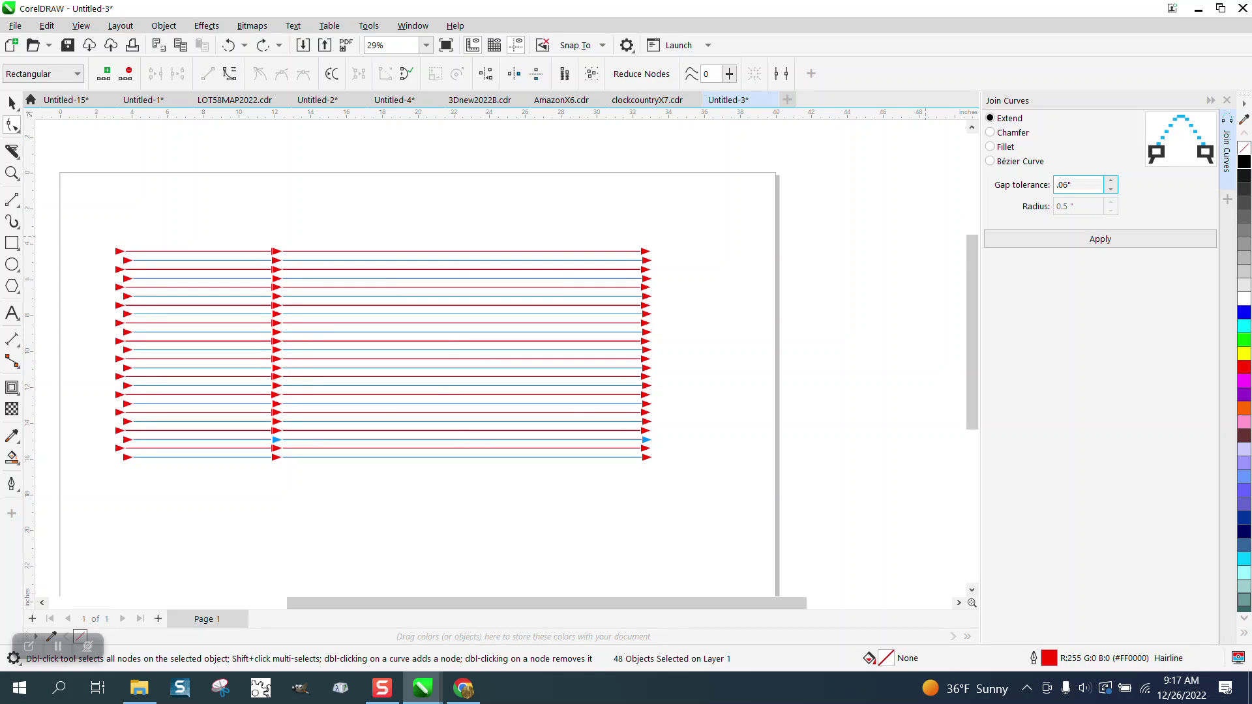
click(1101, 246)
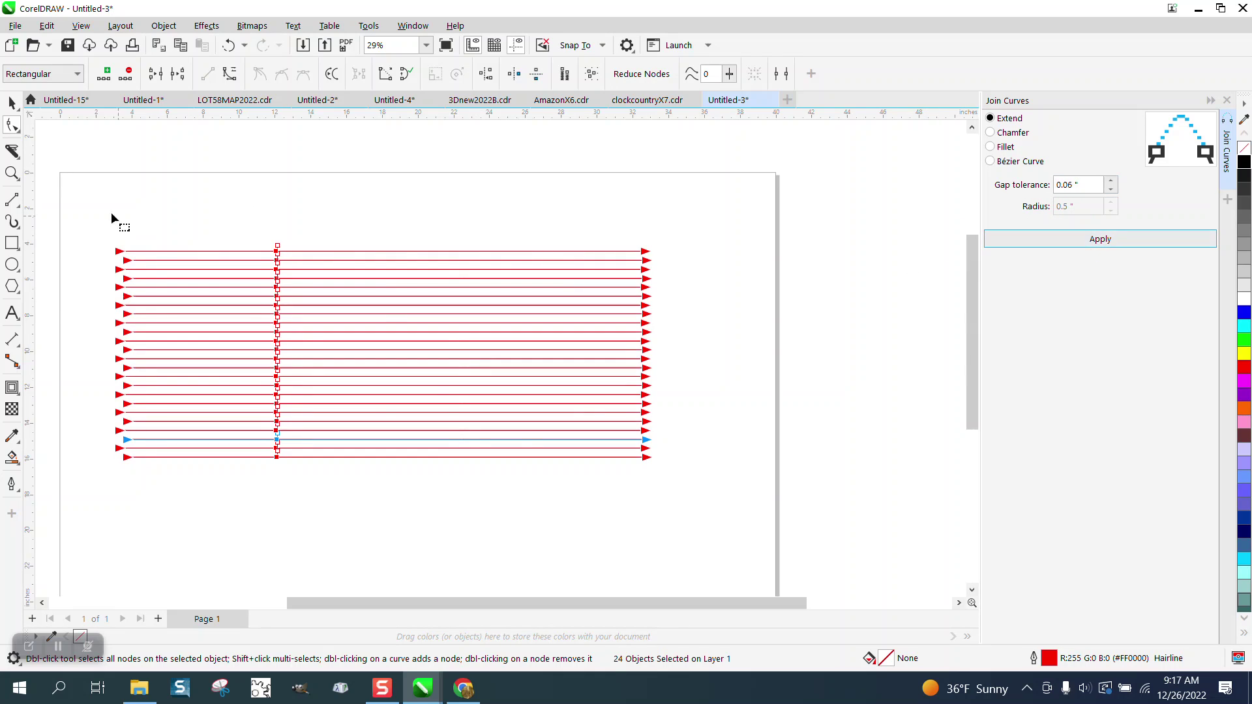
click(14, 174)
Zoom in closely on the joined lines, then onto their right ends.
drag(265, 243, 333, 285)
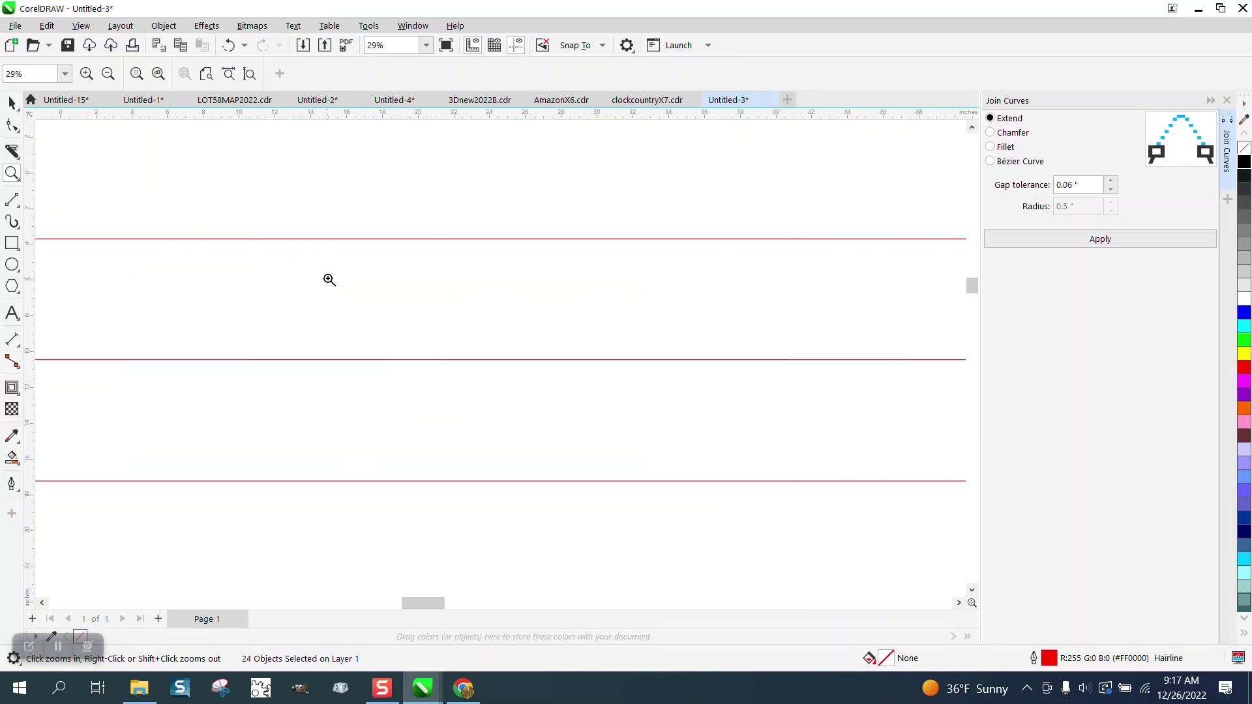
scroll(329, 284, down, 6)
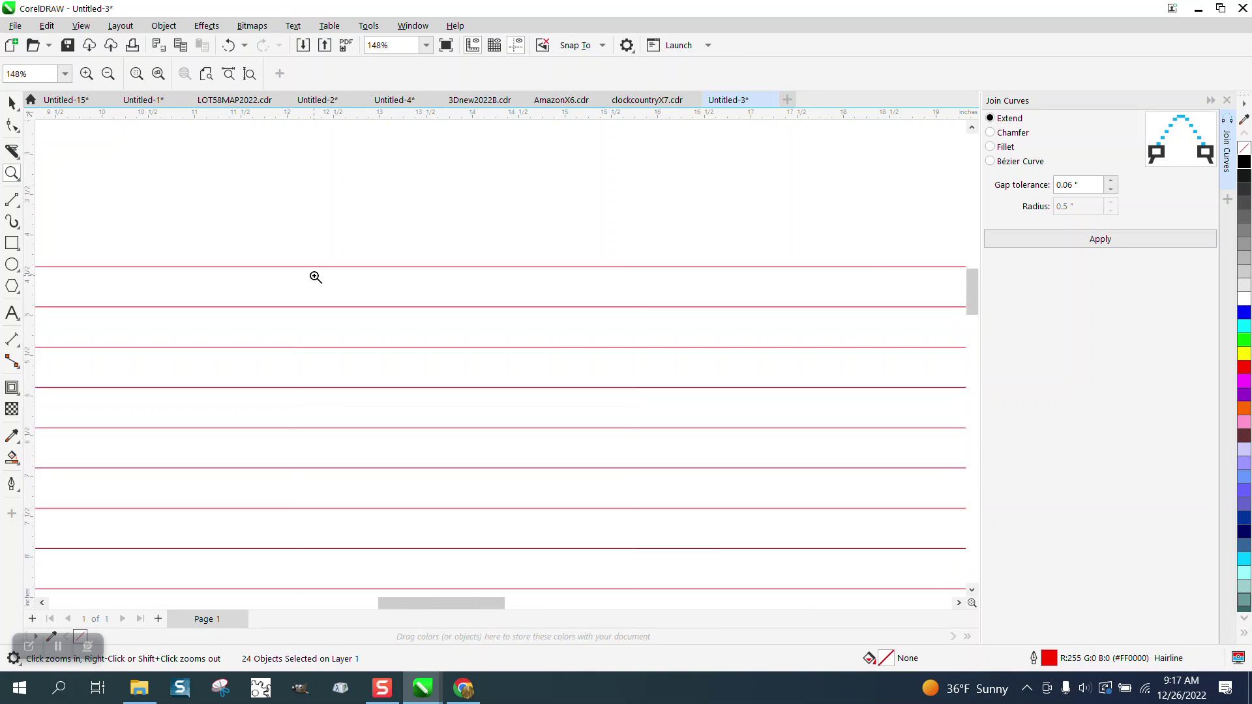
scroll(315, 277, down, 4)
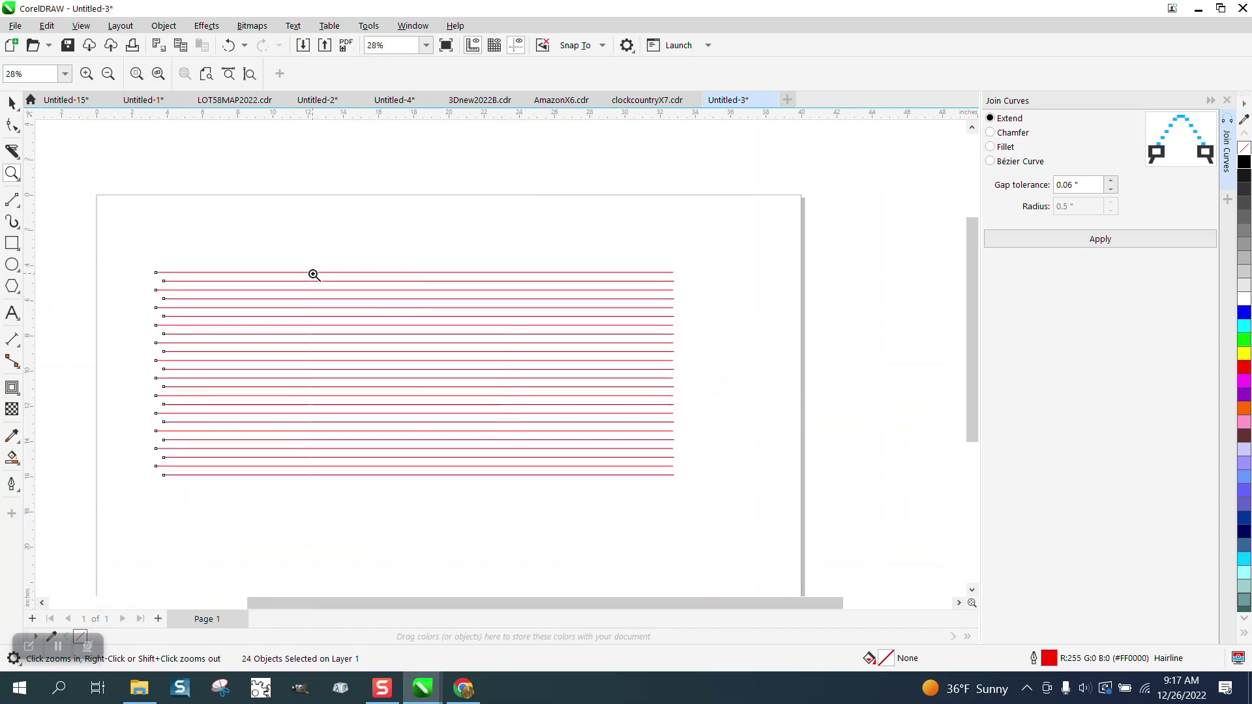
scroll(314, 275, down, 1)
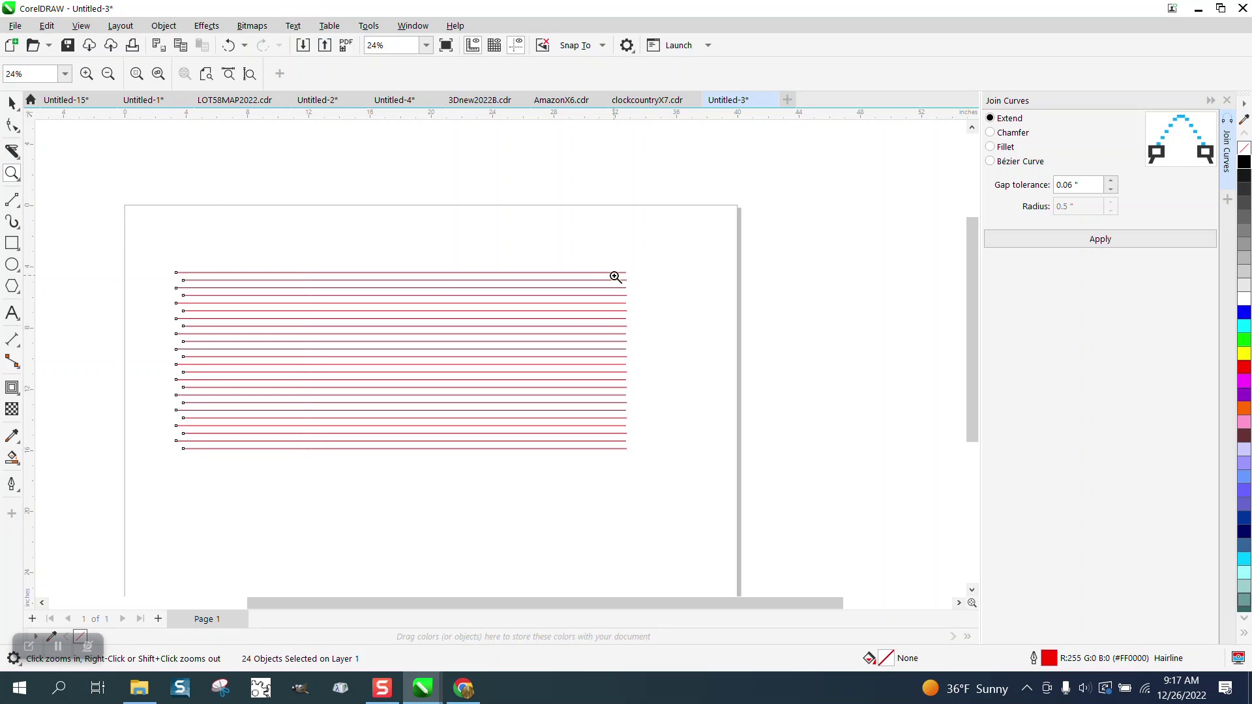
drag(615, 276, 659, 307)
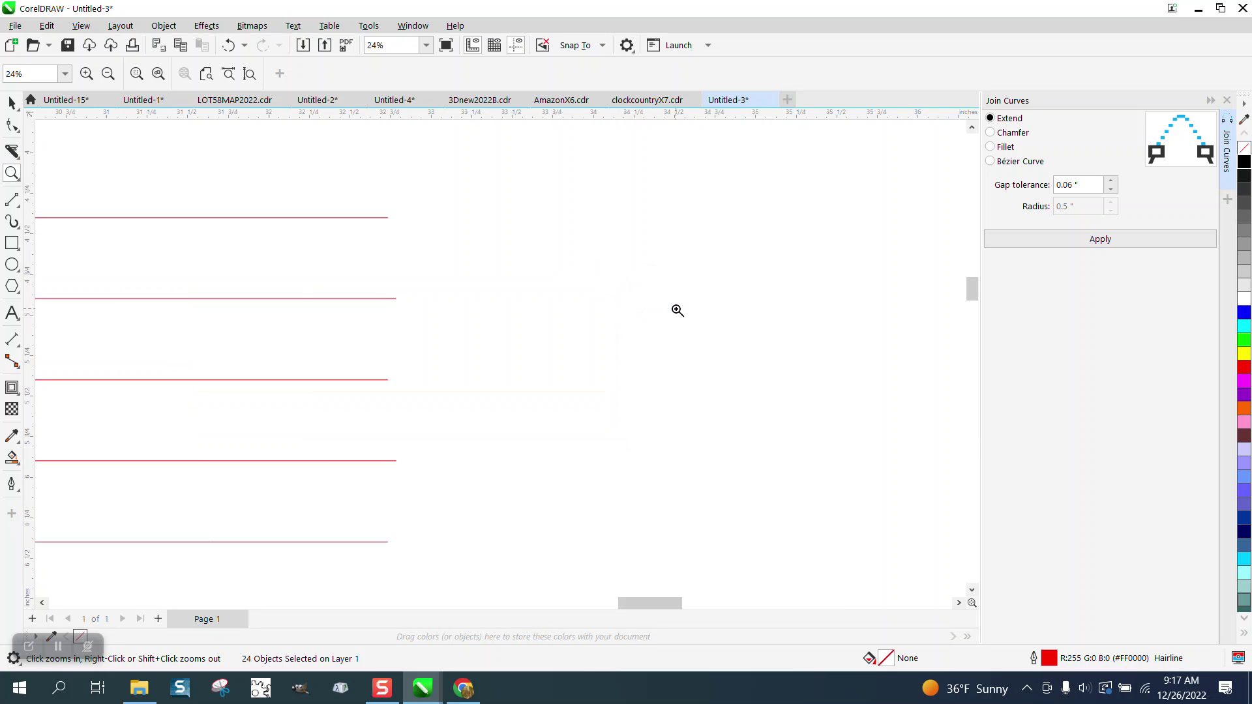
click(20, 347)
Measure the two 0.50" spacings between three neighbouring lines, then select both dimension marks.
click(72, 338)
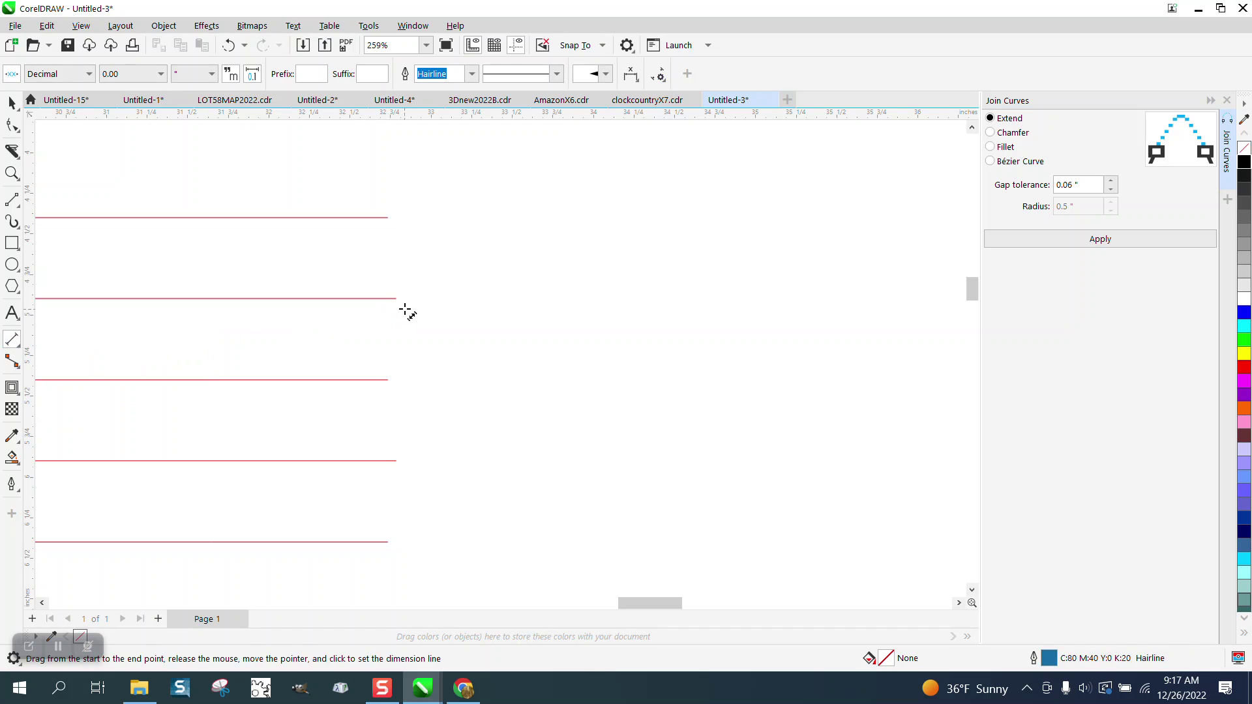
drag(396, 299, 389, 218)
click(427, 223)
drag(388, 380, 396, 299)
click(395, 307)
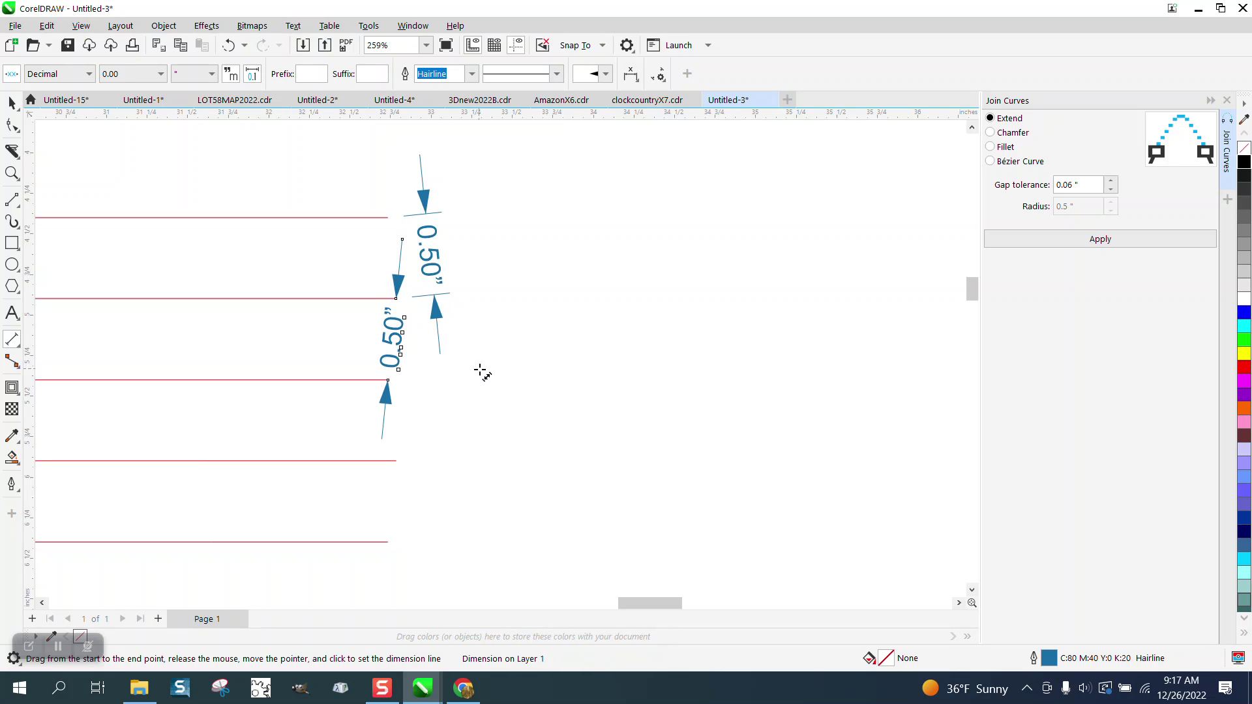
scroll(393, 337, down, 2)
key(space)
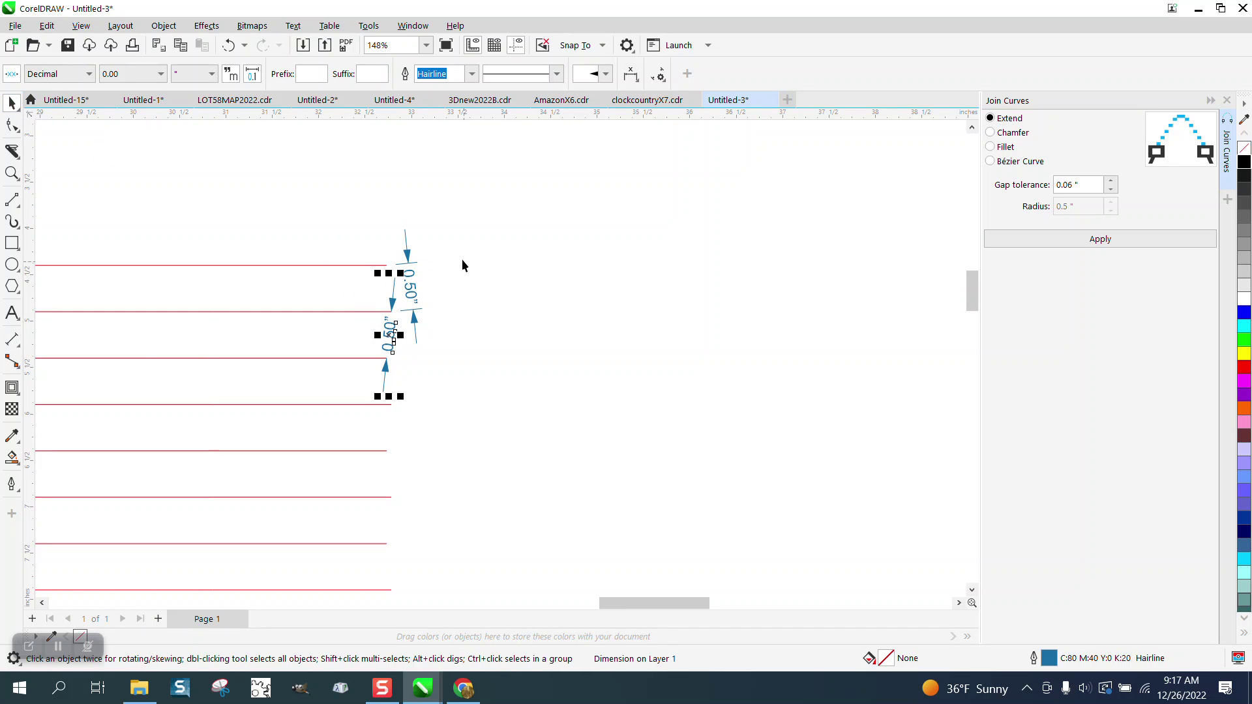
drag(442, 220, 414, 339)
Delete the two dimension marks and zoom out.
drag(322, 421, 320, 412)
key(Delete)
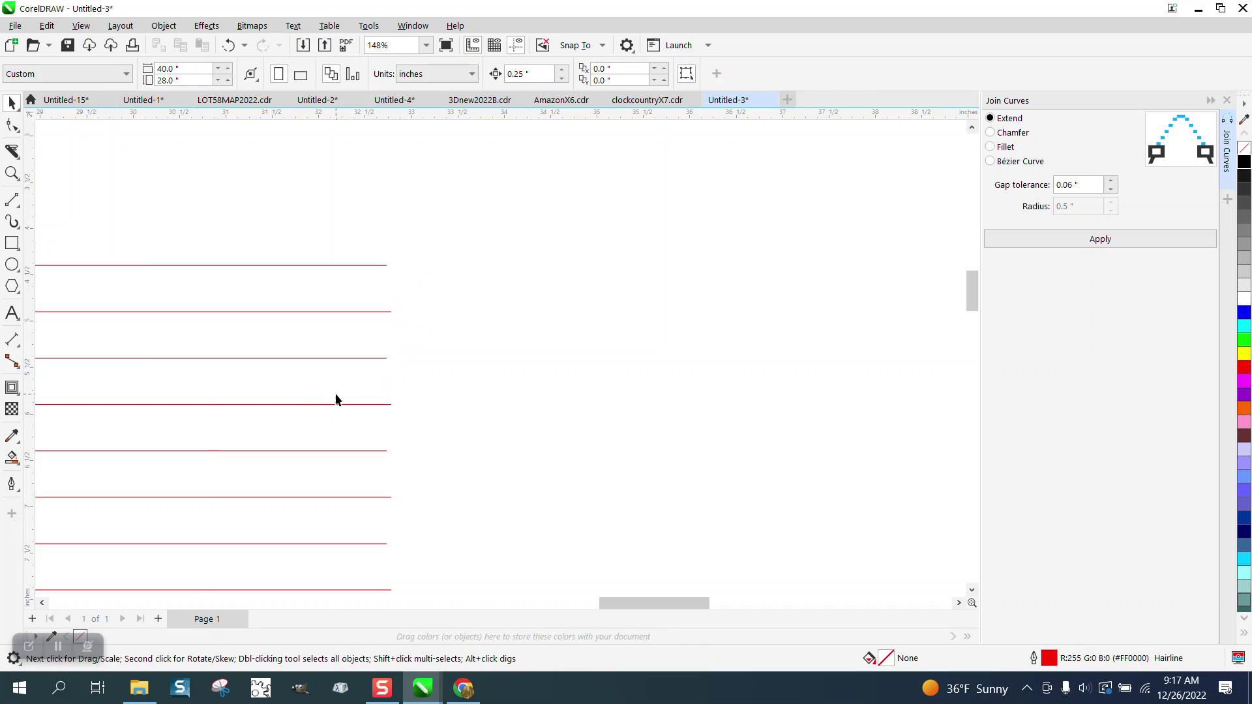
scroll(340, 378, down, 5)
scroll(450, 336, down, 2)
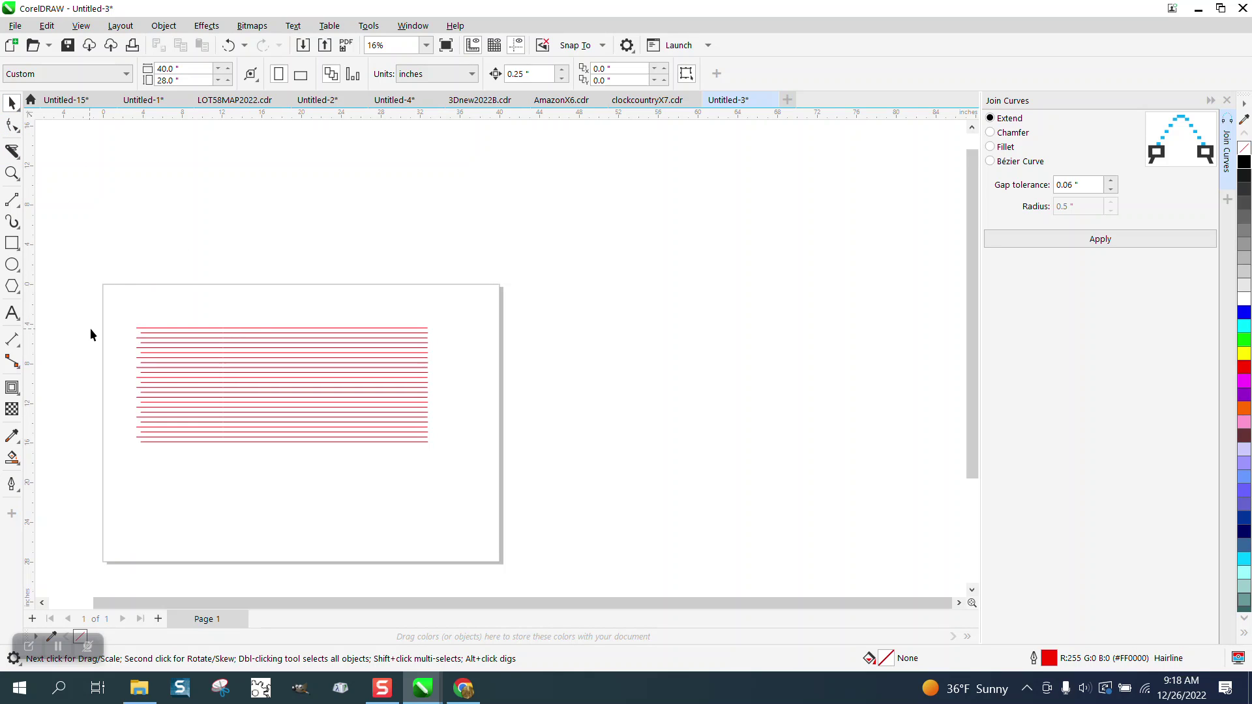
Select all nodes of the 24 lines and apply Join Curves with a 0.6" gap tolerance.
drag(123, 306, 554, 484)
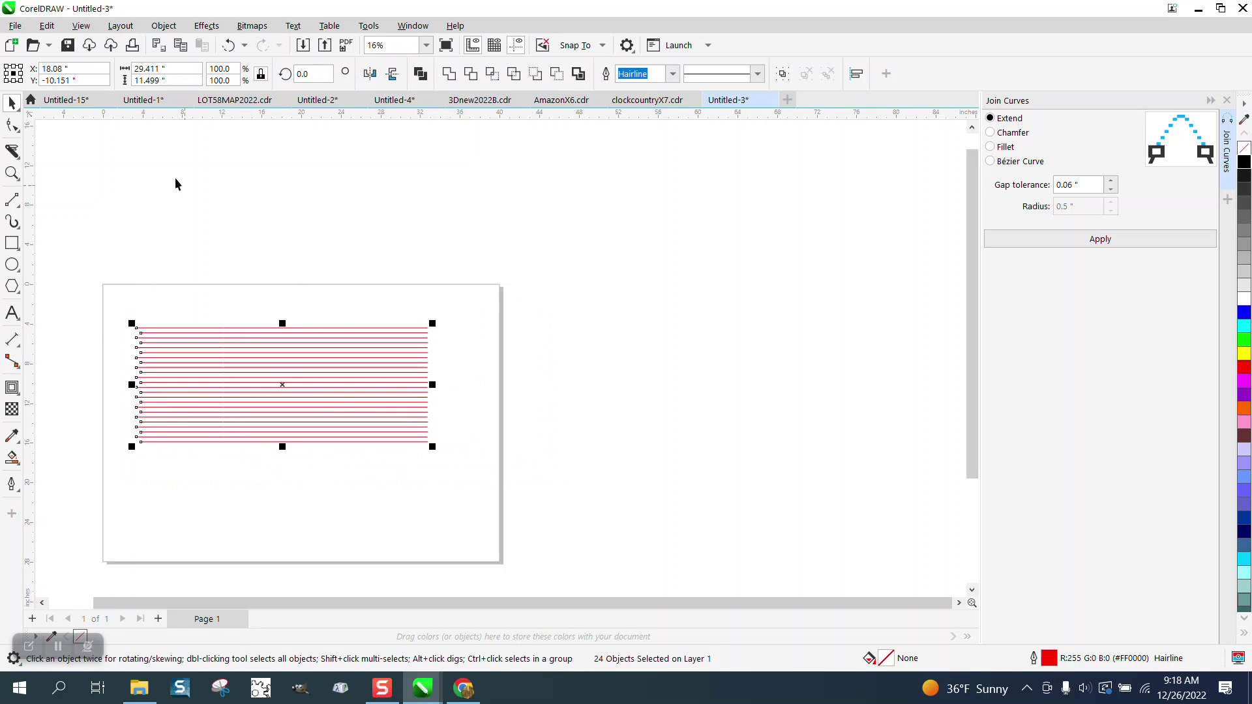
click(13, 126)
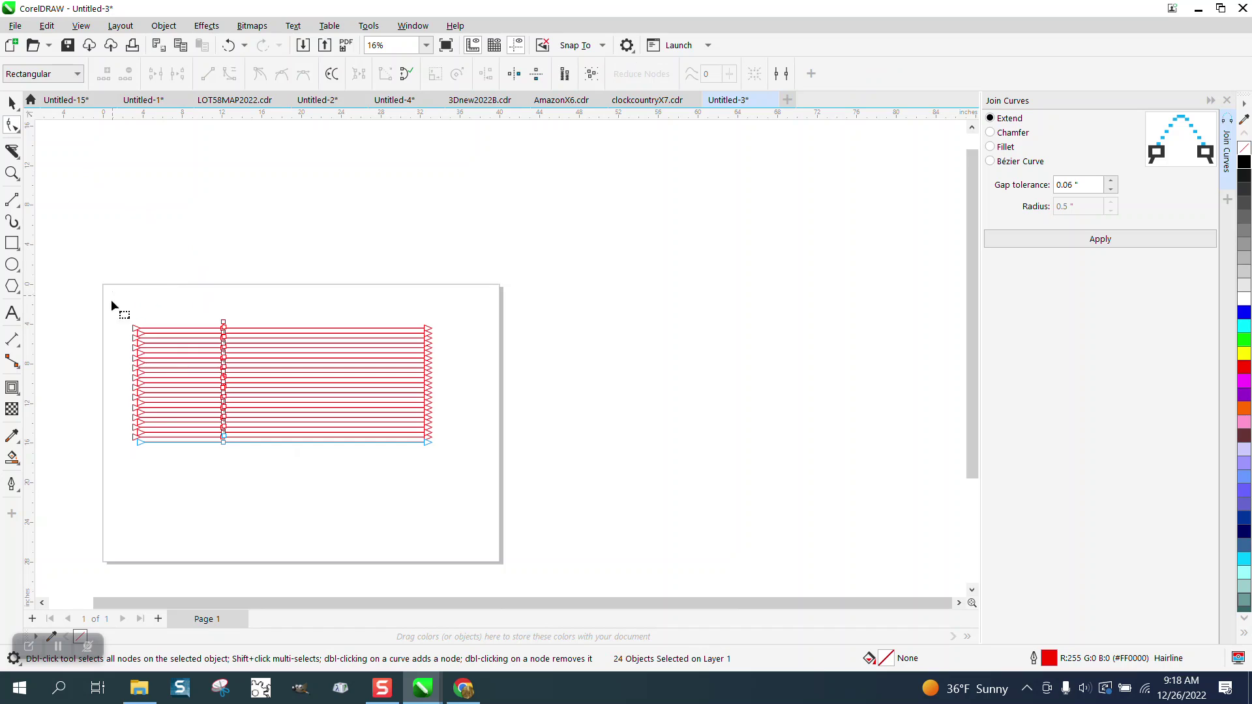
drag(111, 300, 491, 484)
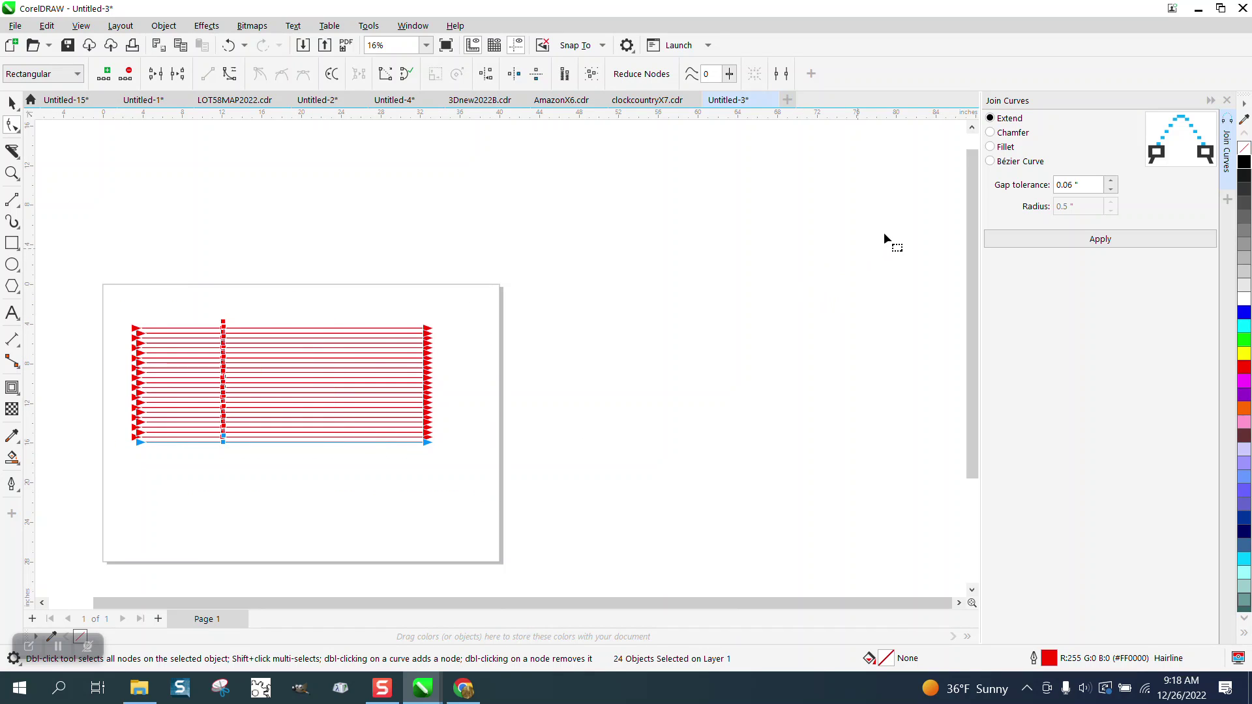
double_click(1093, 186)
text(.)
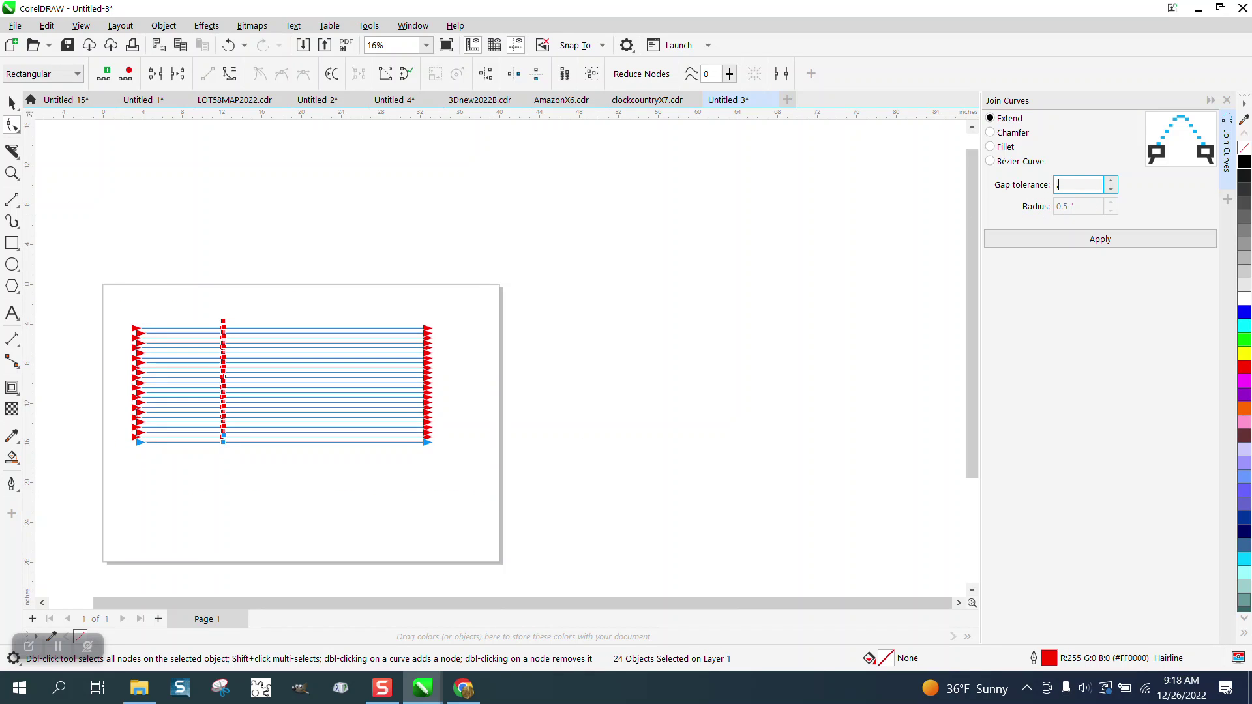
text(6)
click(1112, 243)
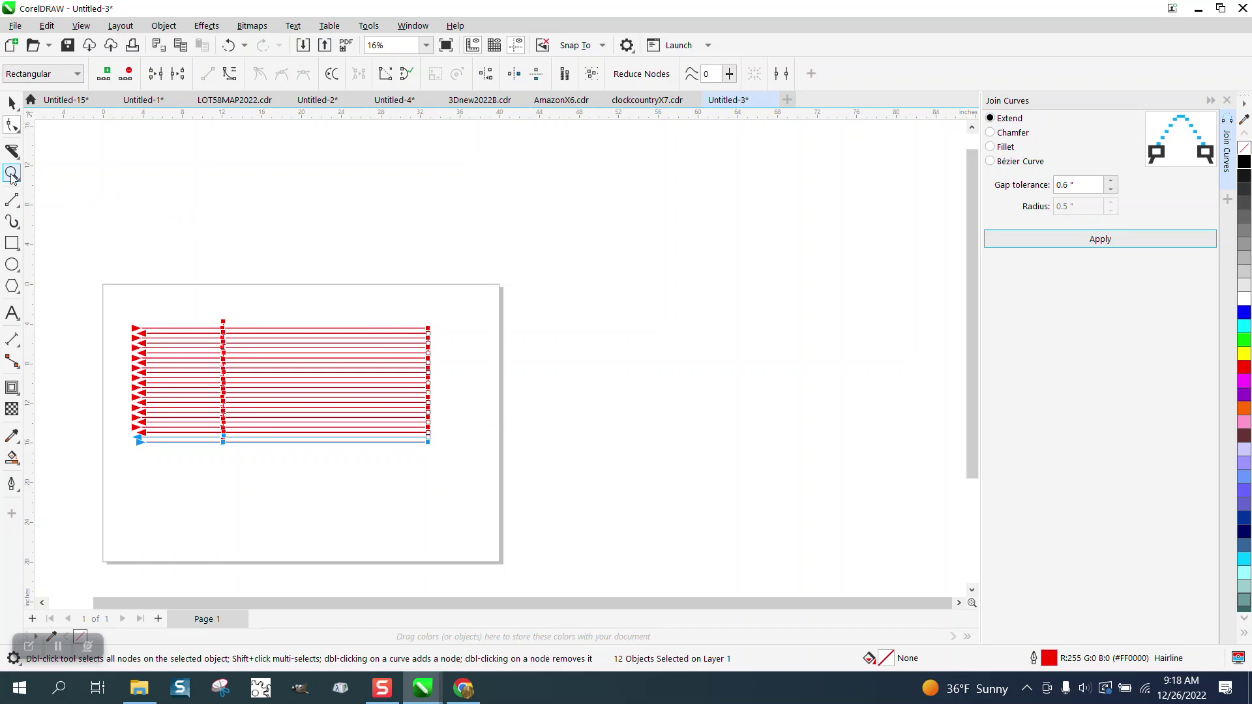
click(11, 173)
drag(420, 322, 465, 356)
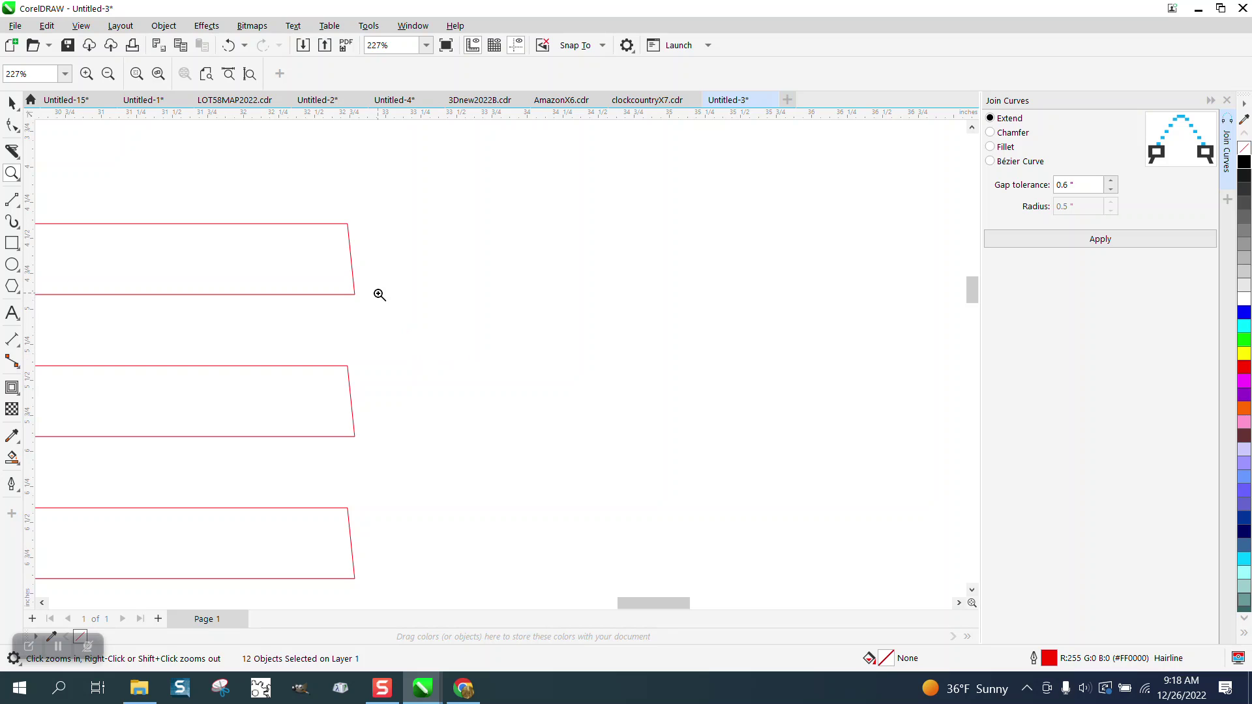
scroll(380, 294, down, 6)
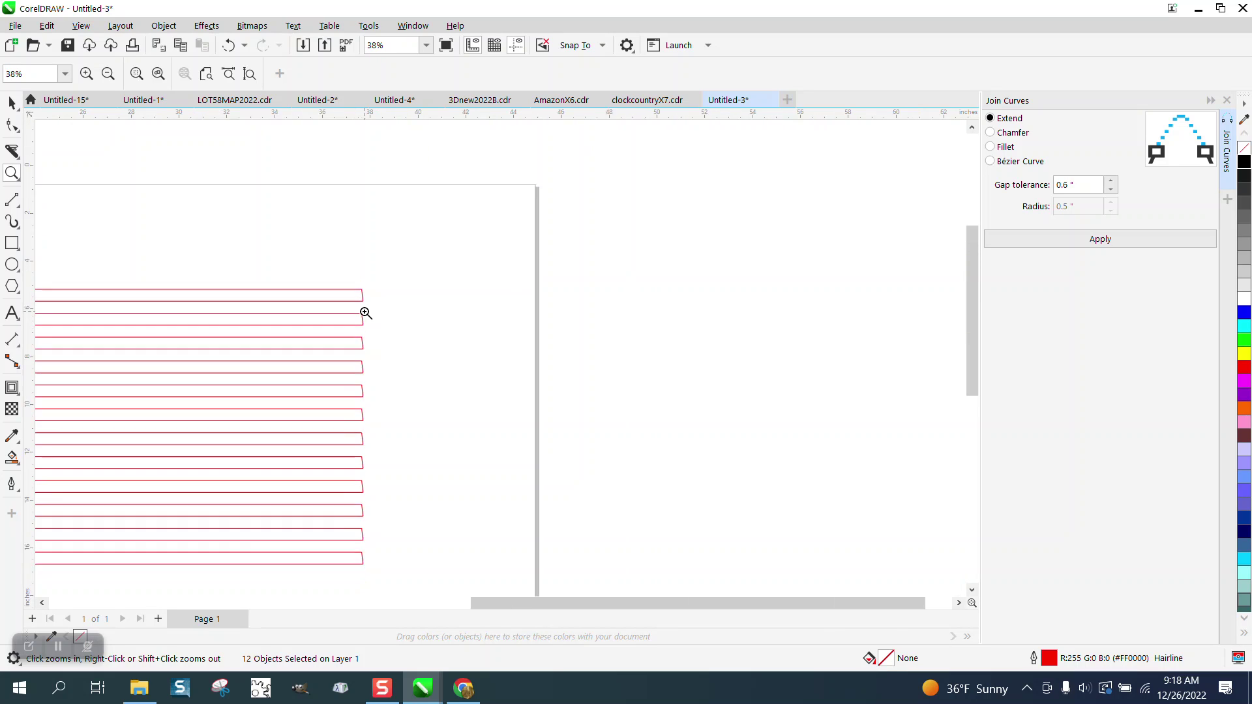
scroll(366, 313, down, 3)
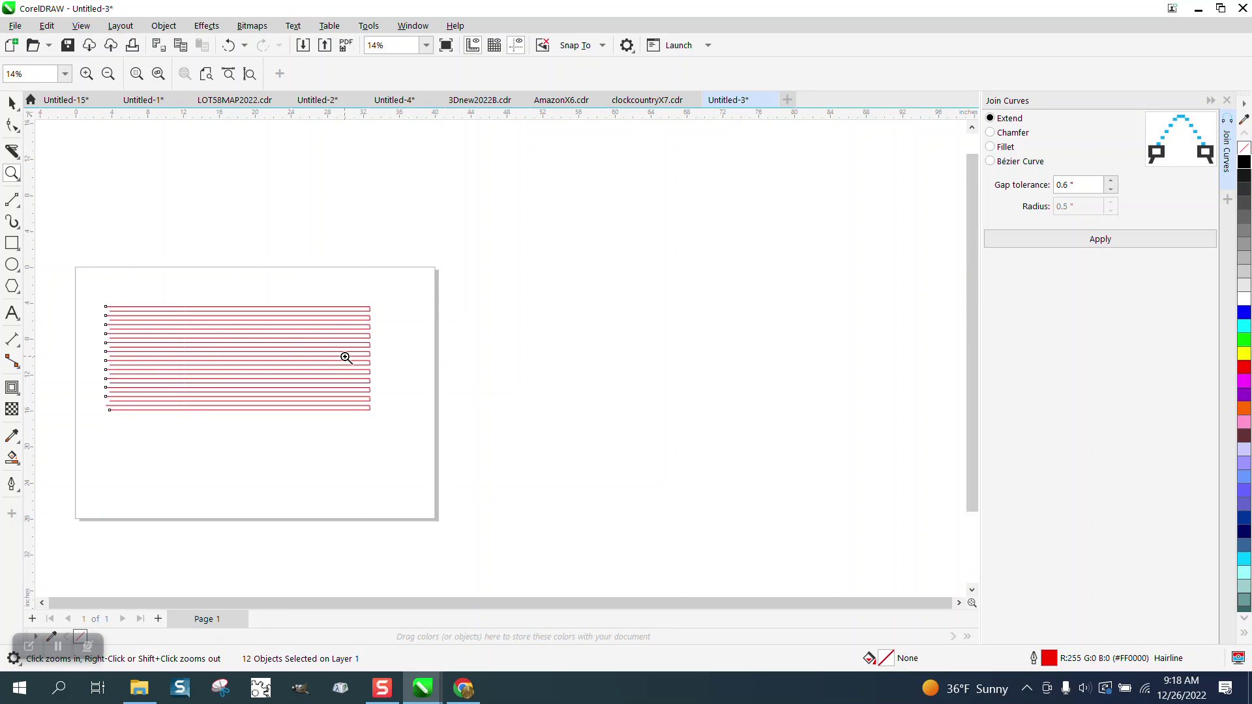
drag(99, 323, 216, 369)
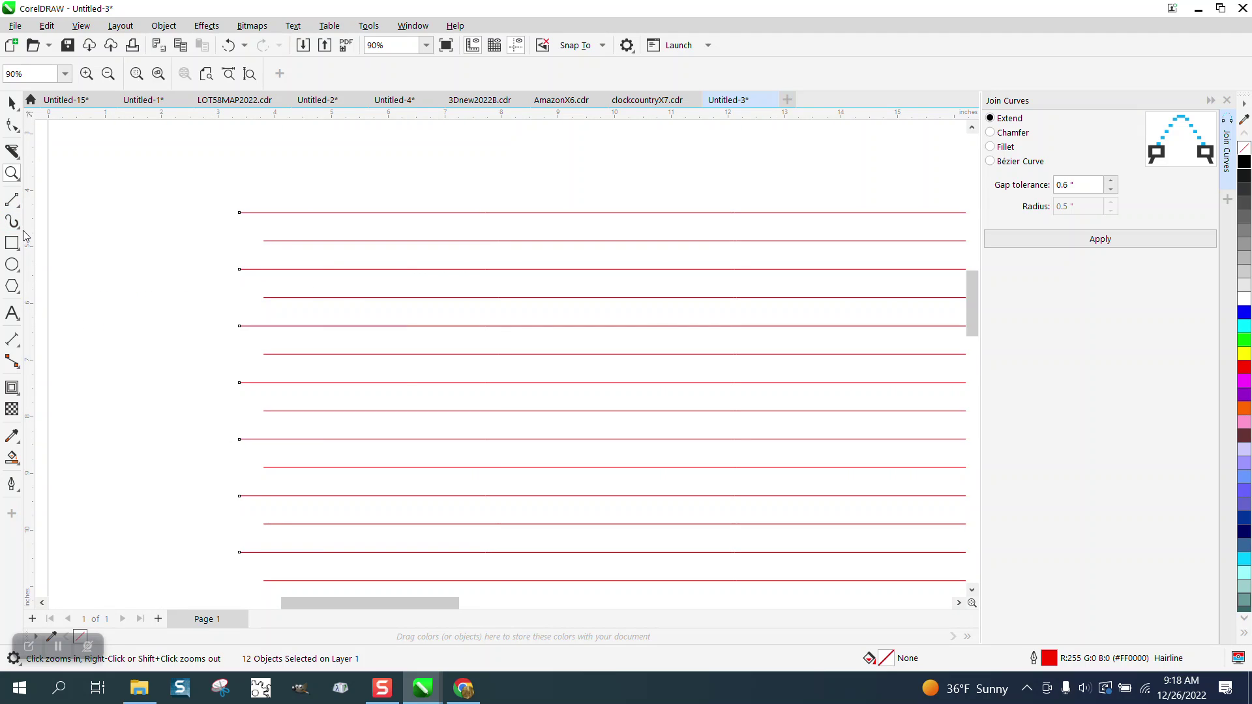
Place a parallel dimension between the end nodes of two neighbouring red lines.
click(18, 353)
click(85, 339)
drag(264, 240, 240, 213)
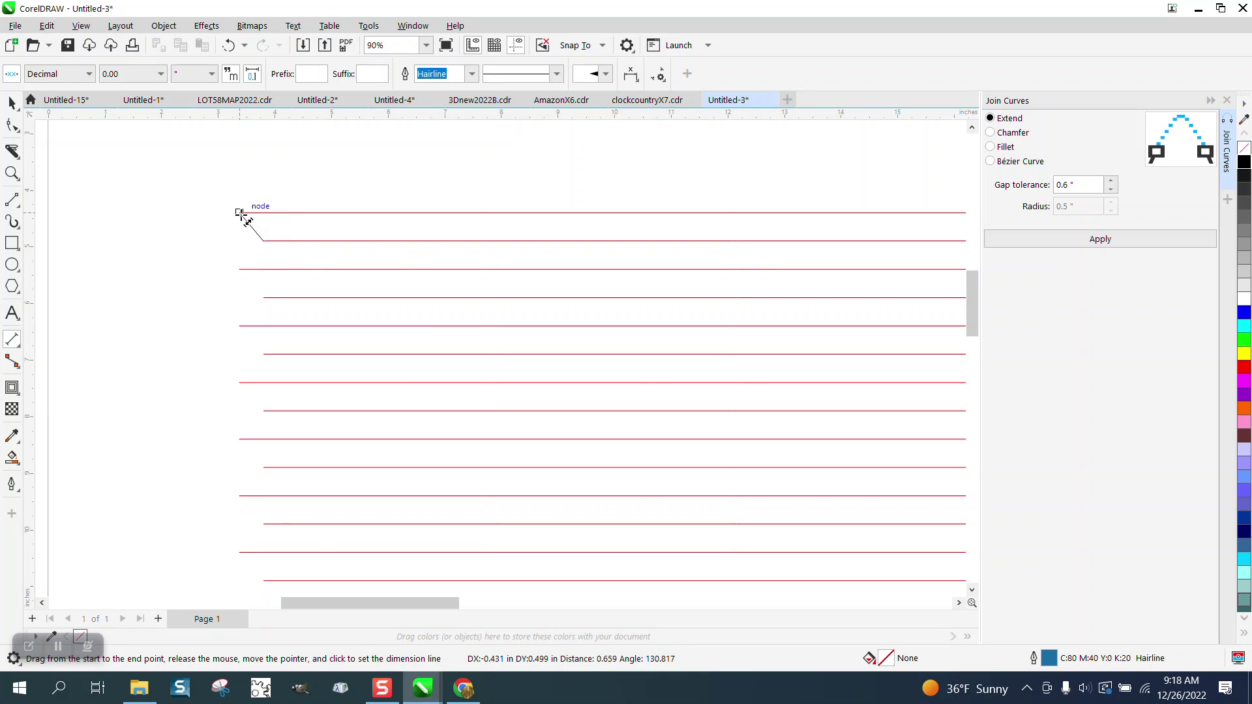
click(275, 206)
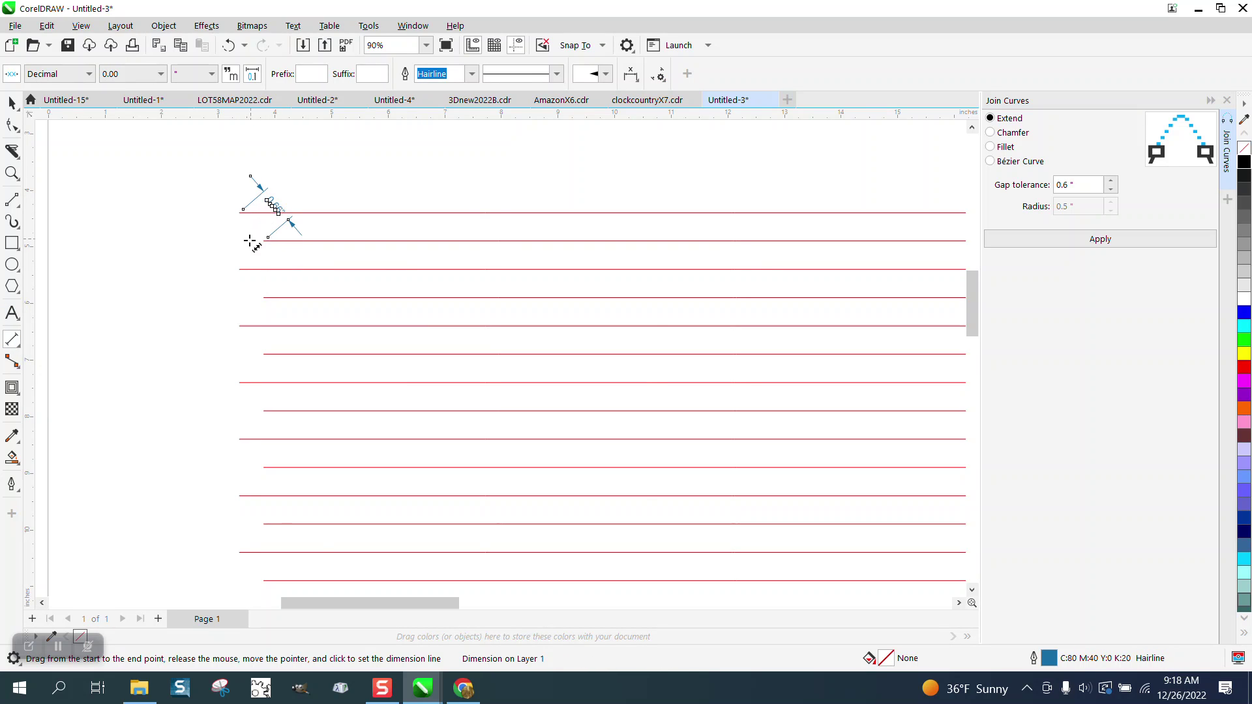
Zoom in to read the 0.66" value, zoom back out and select the dimension.
click(13, 177)
drag(235, 185, 351, 248)
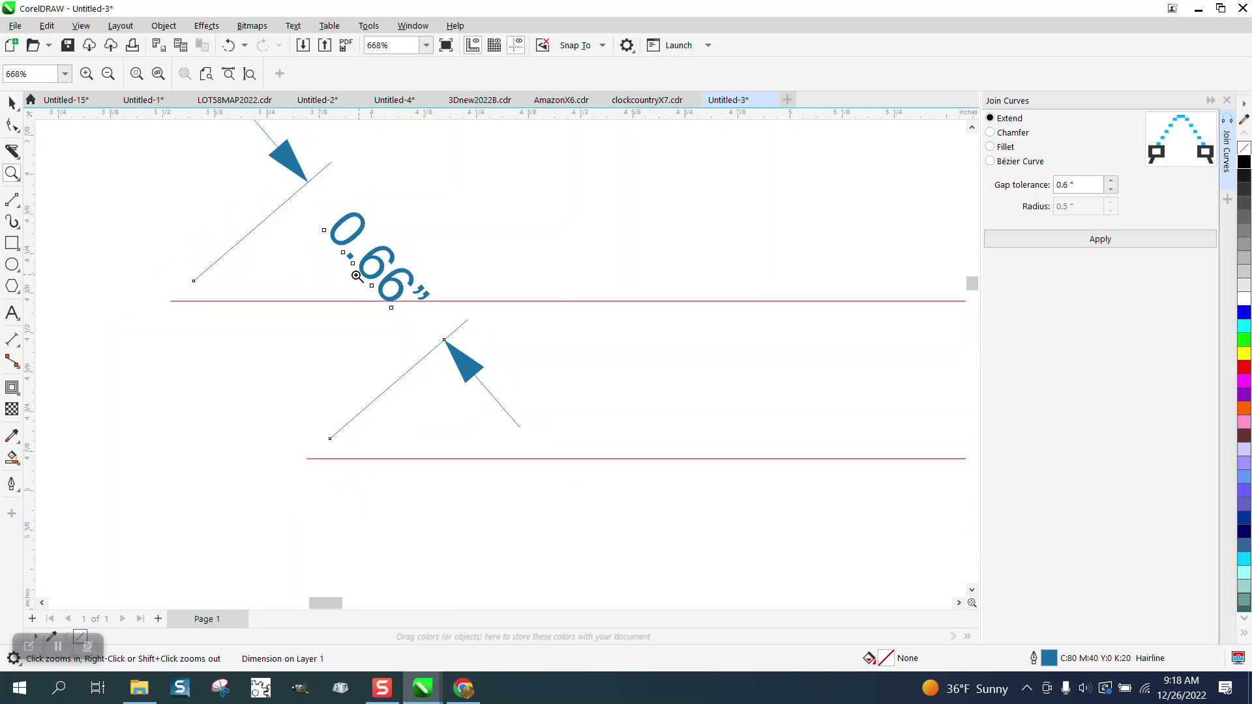
right_click(357, 276)
right_click(434, 353)
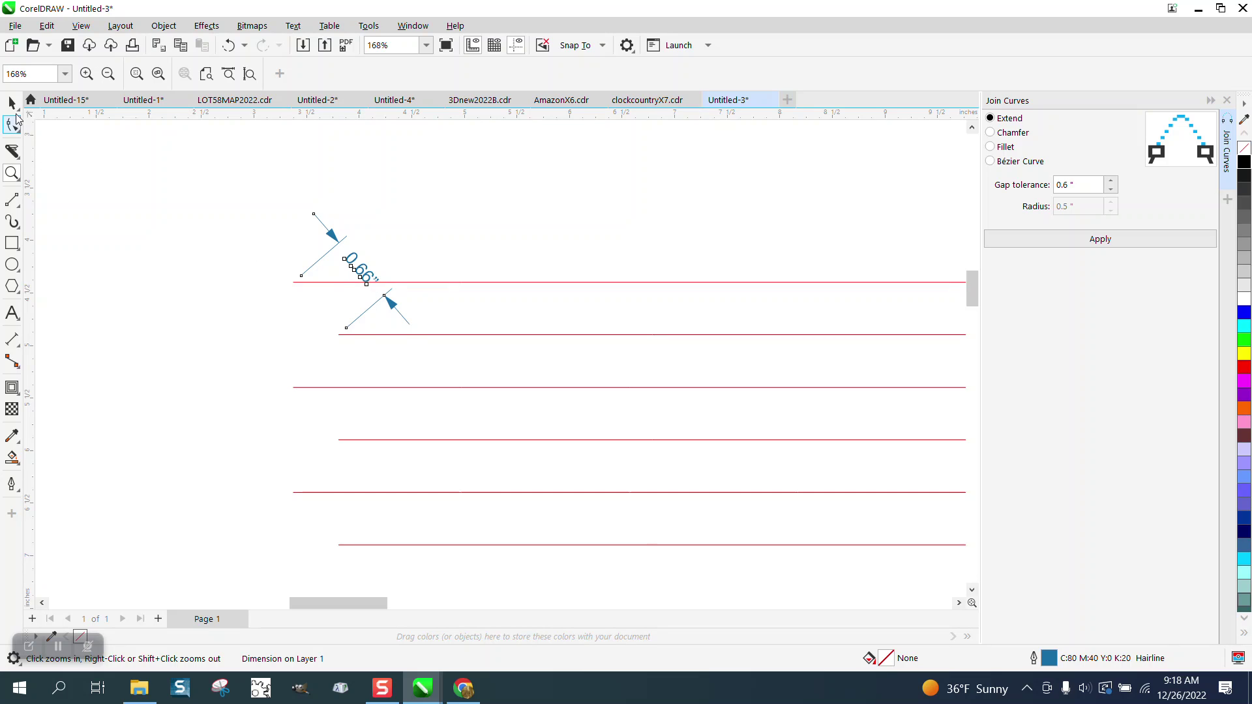
click(12, 103)
scroll(86, 193, down, 1)
Delete the dimension measurement and inspect the right ends of the red lines up close.
key(Delete)
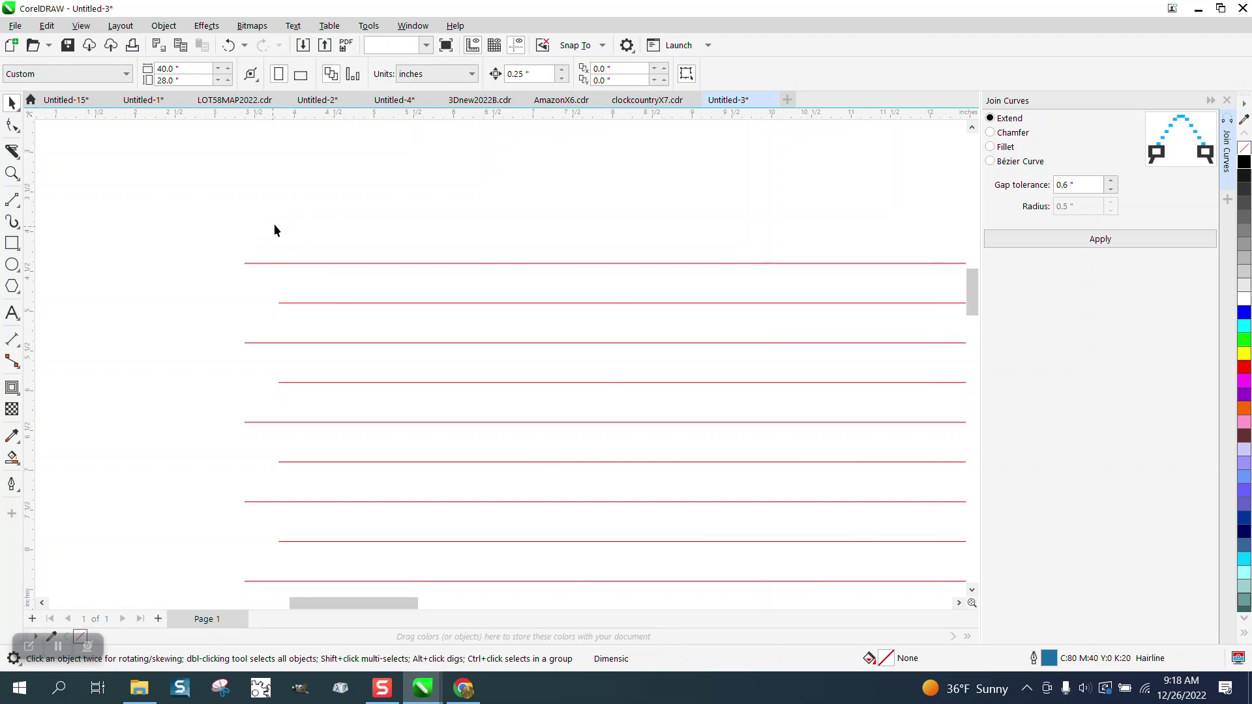
scroll(167, 249, down, 5)
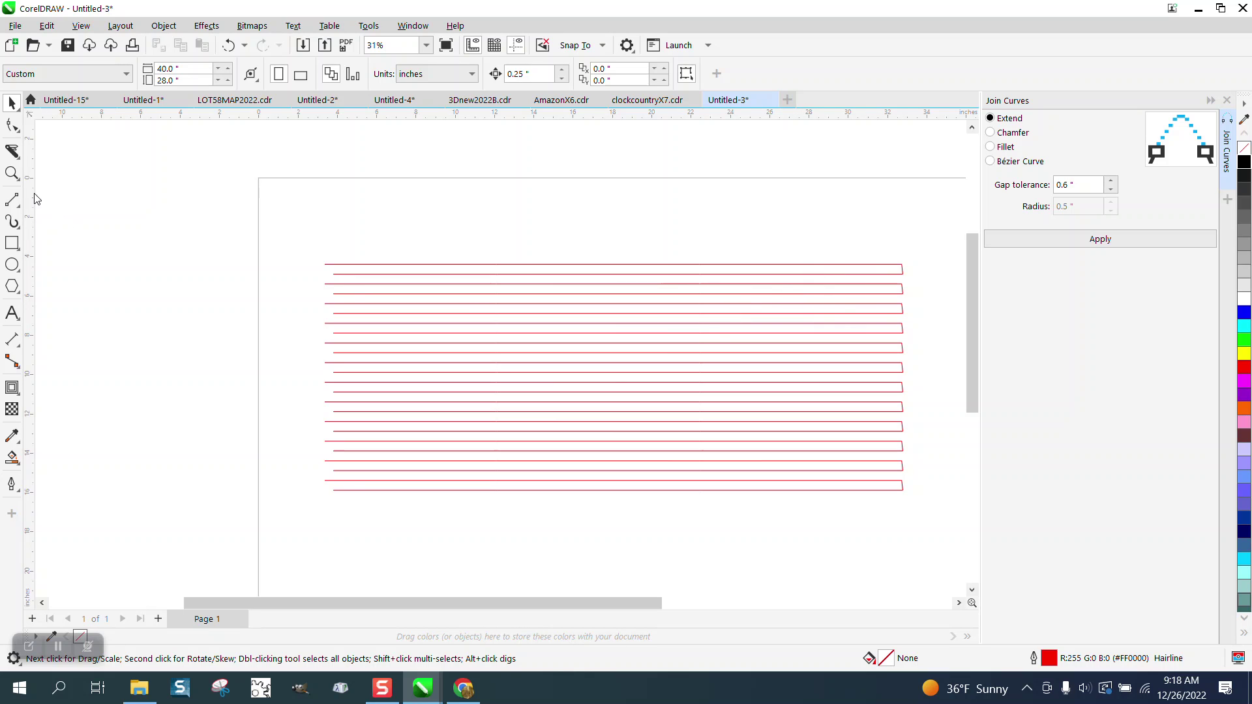
click(12, 172)
drag(882, 257, 920, 358)
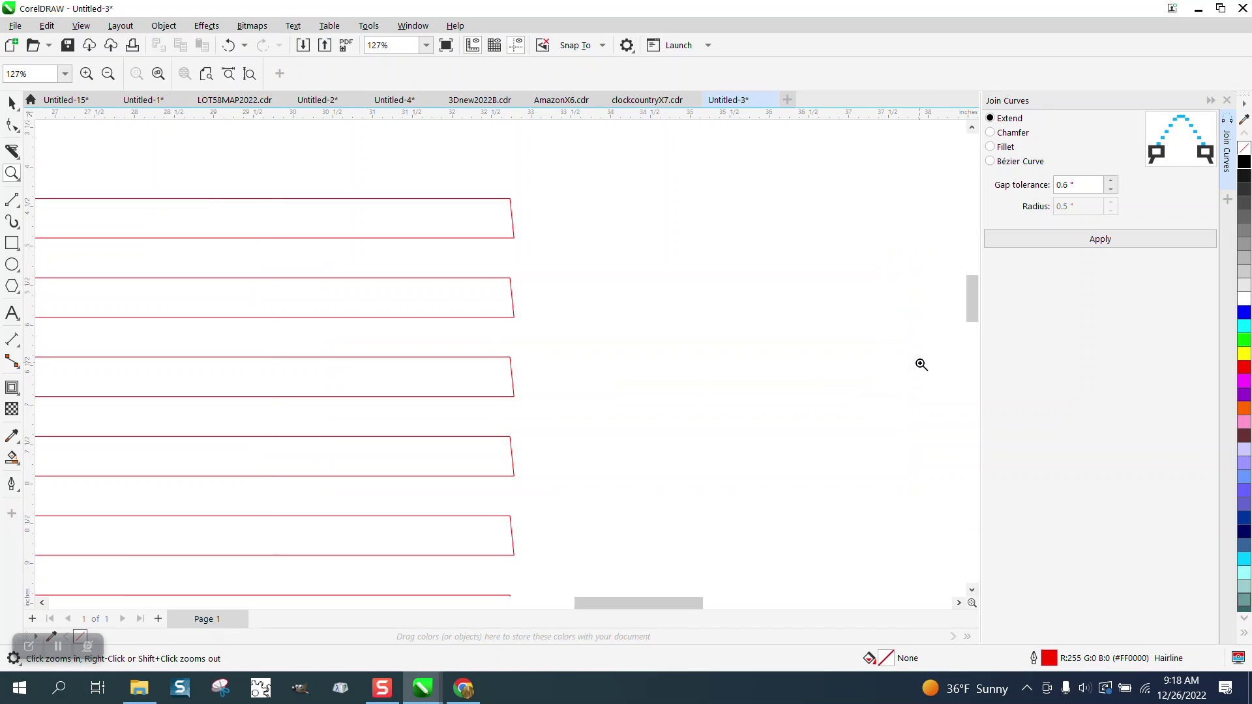
right_click(510, 237)
right_click(516, 237)
right_click(573, 237)
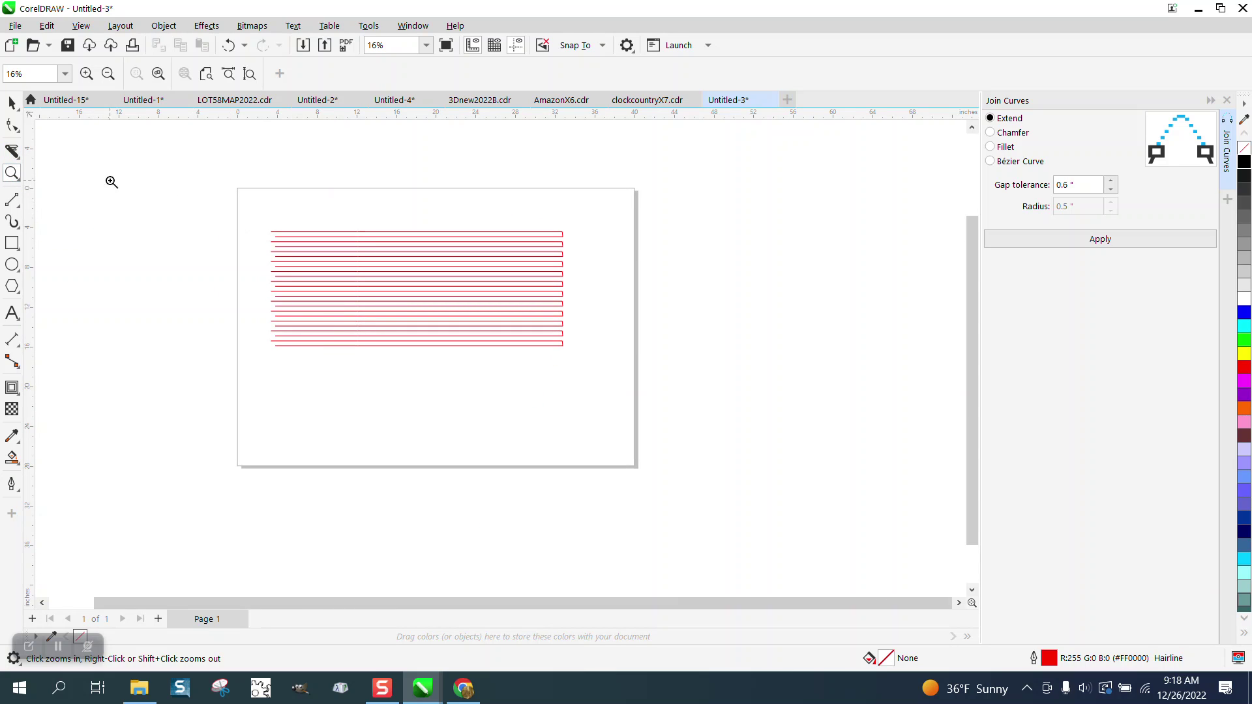
Join the left end nodes of all twelve red lines using a 0.7-inch gap tolerance.
click(13, 125)
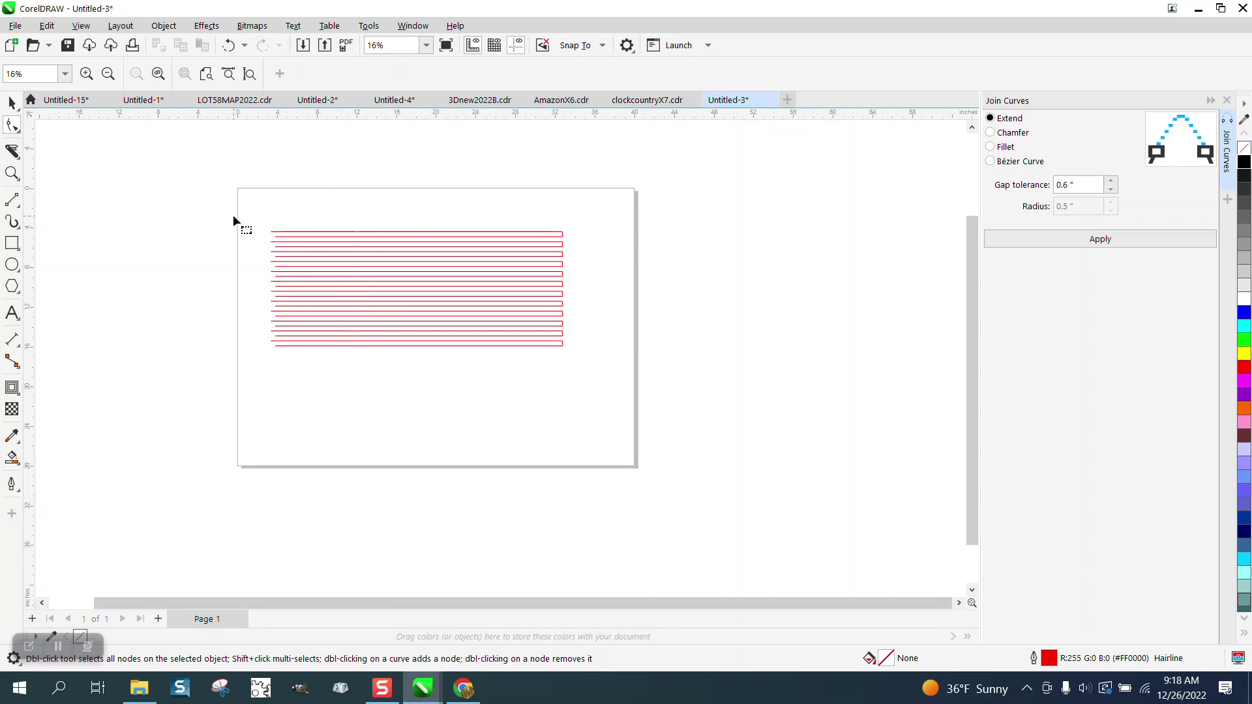
click(12, 103)
drag(259, 200, 661, 399)
click(13, 124)
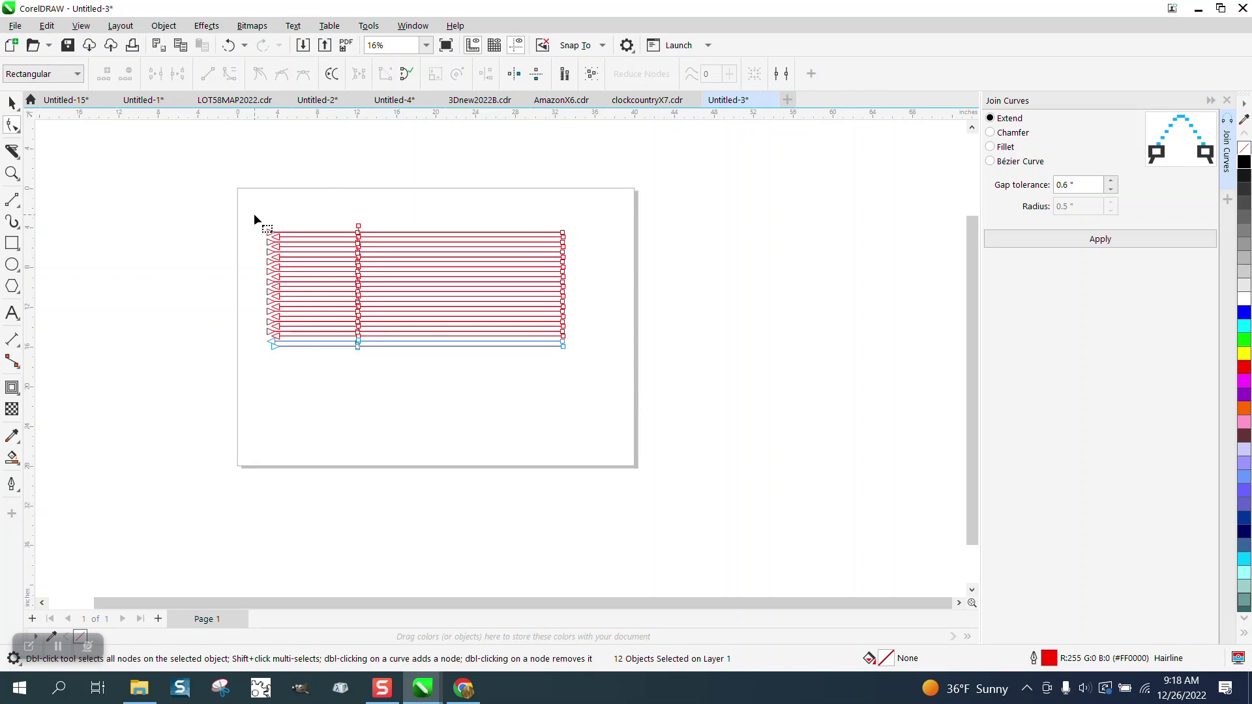
drag(331, 372, 335, 370)
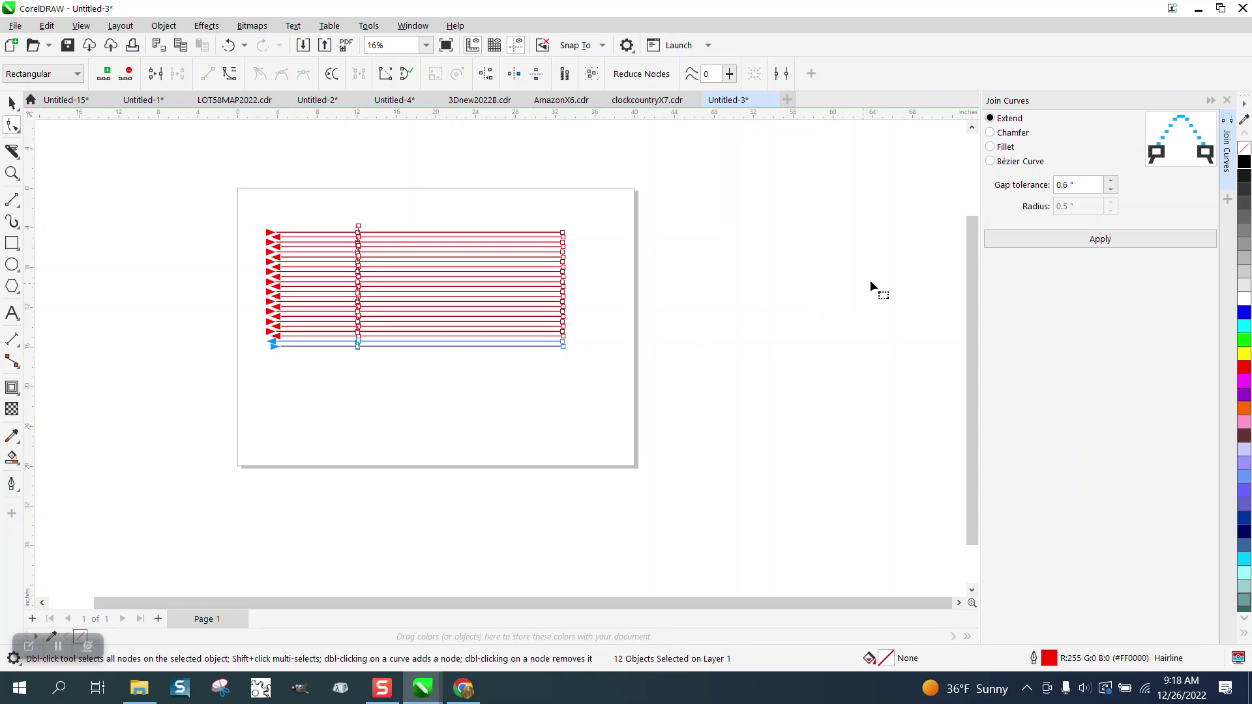
double_click(1077, 186)
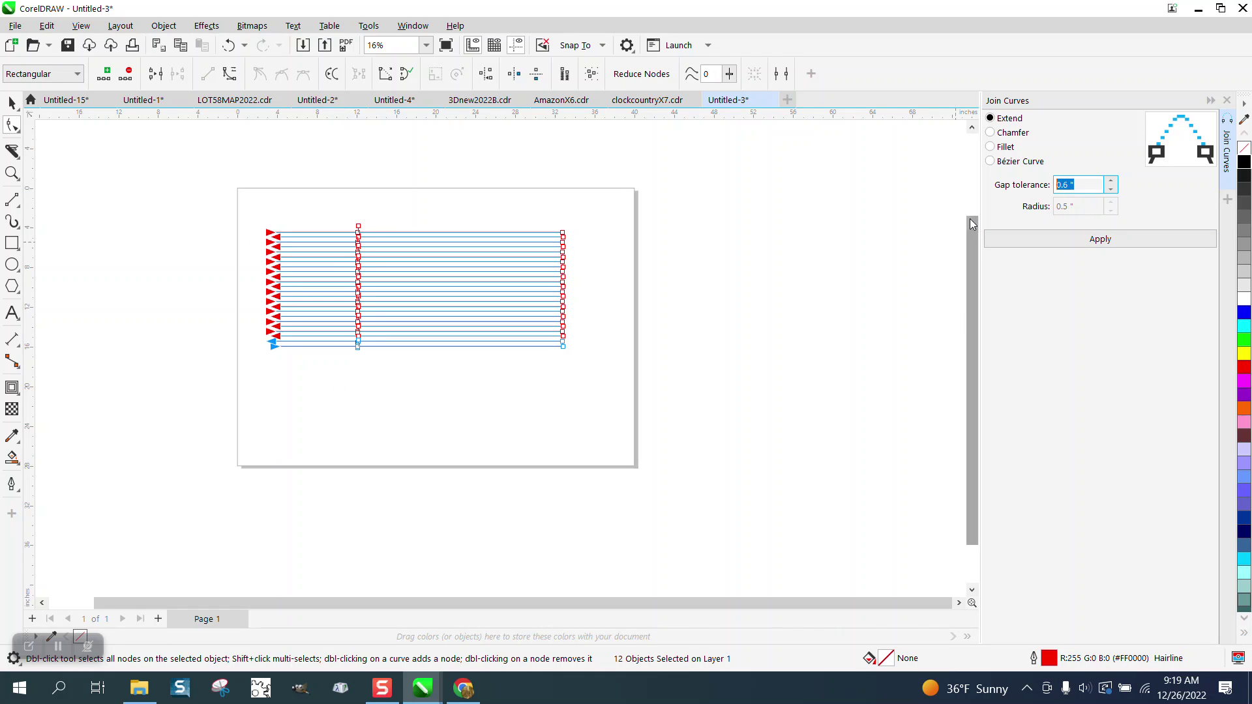
text(.7)
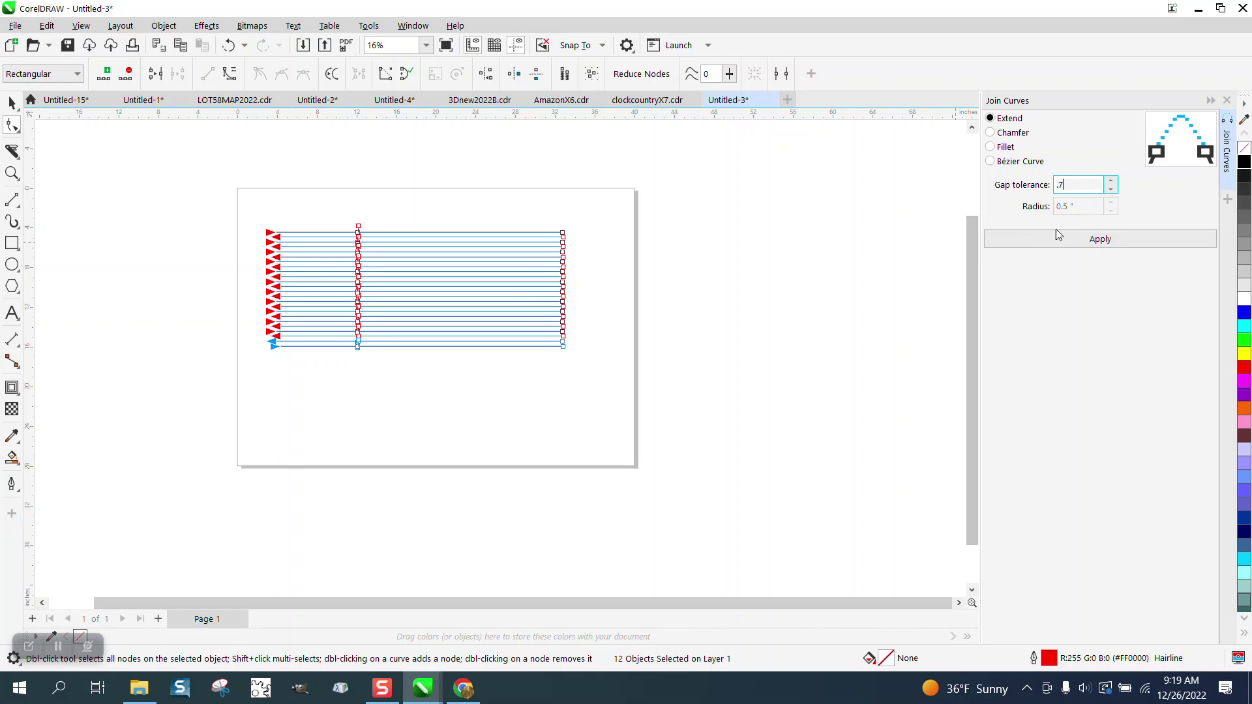
click(1084, 239)
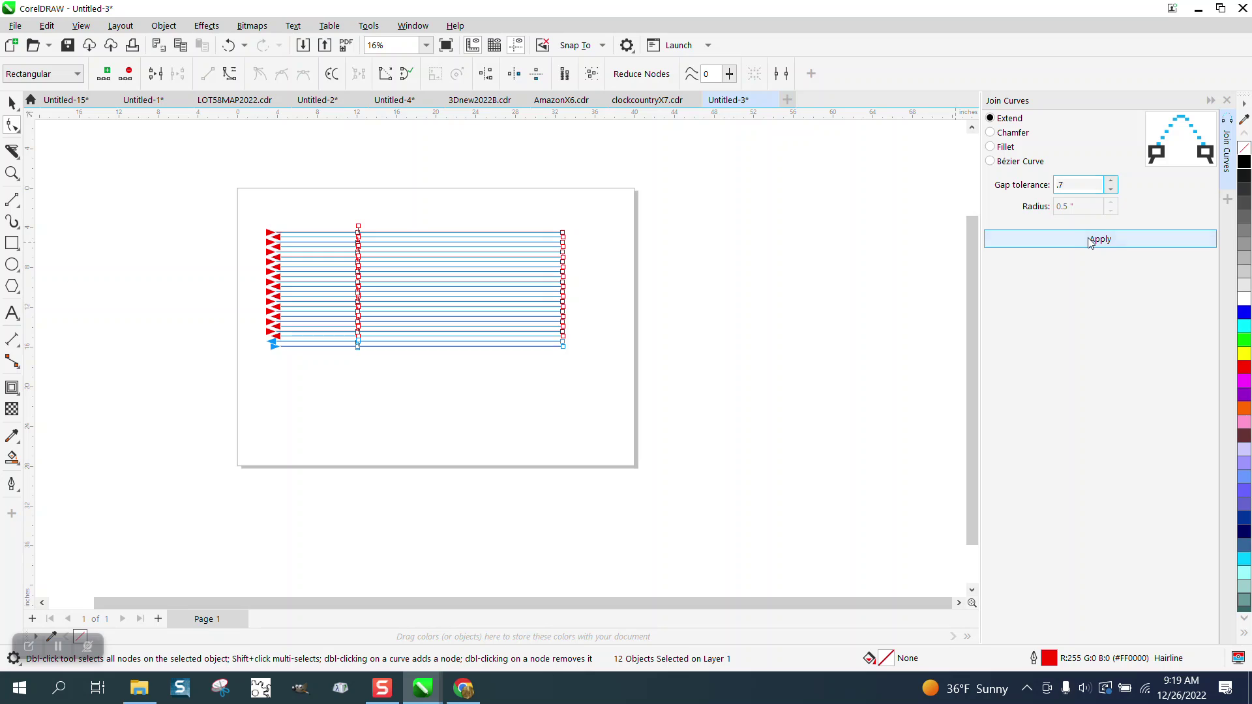
Smart Fill the top two joined strips with orange (#FF6633).
click(12, 173)
drag(264, 228, 333, 233)
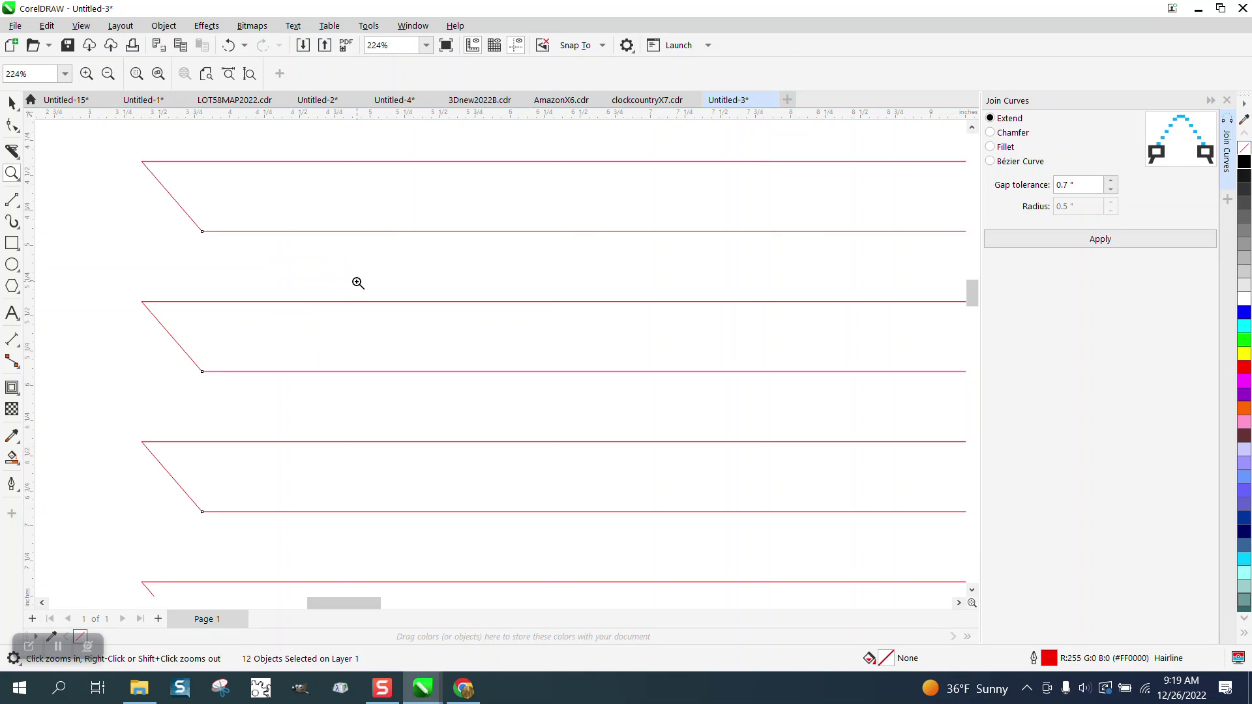
scroll(213, 241, down, 8)
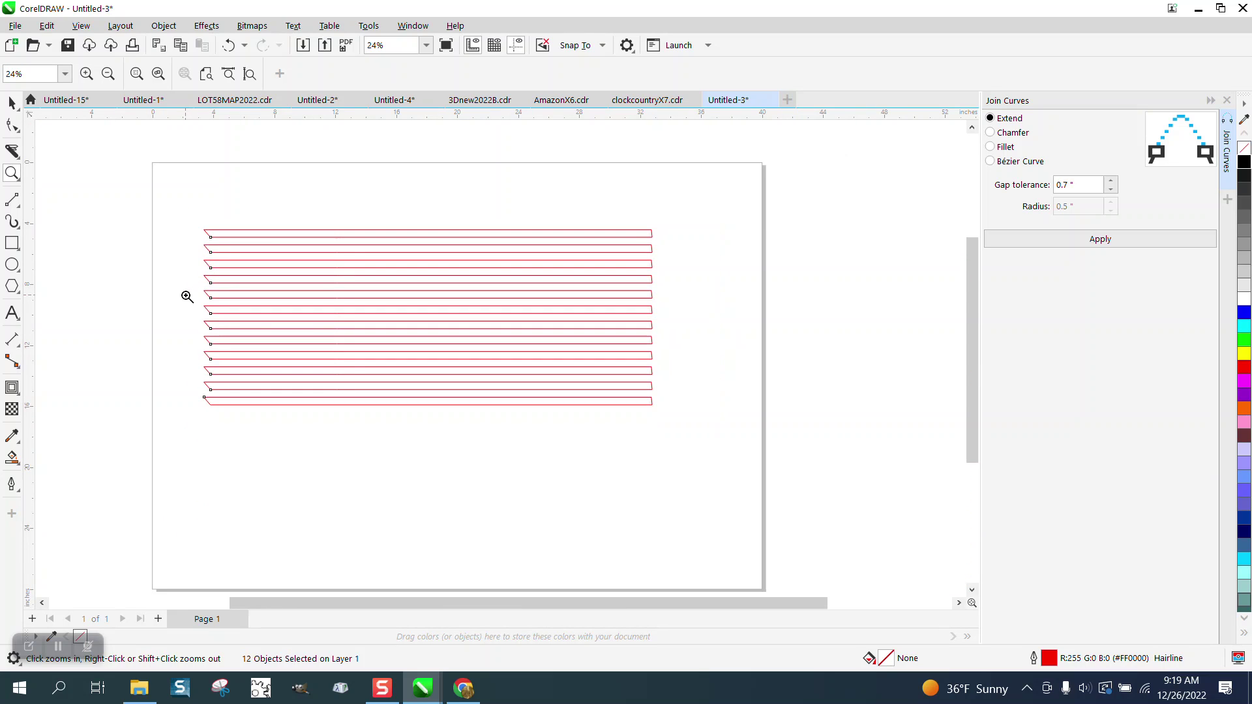
click(12, 457)
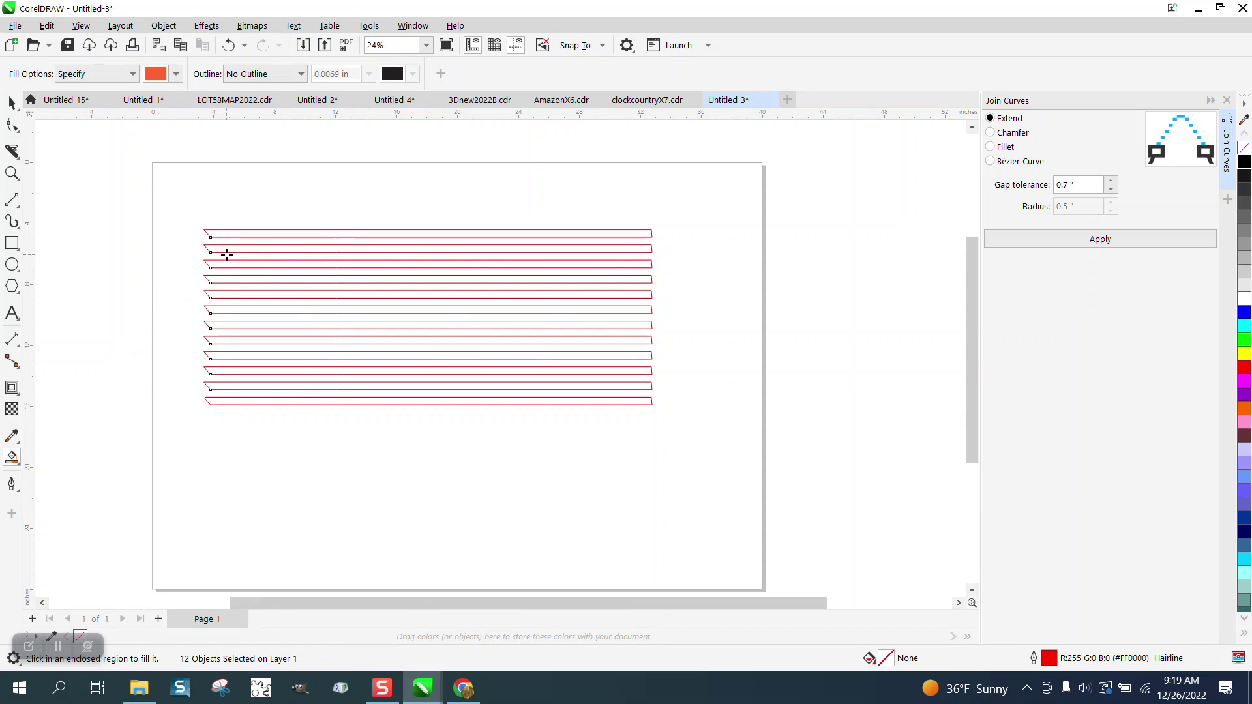
click(242, 234)
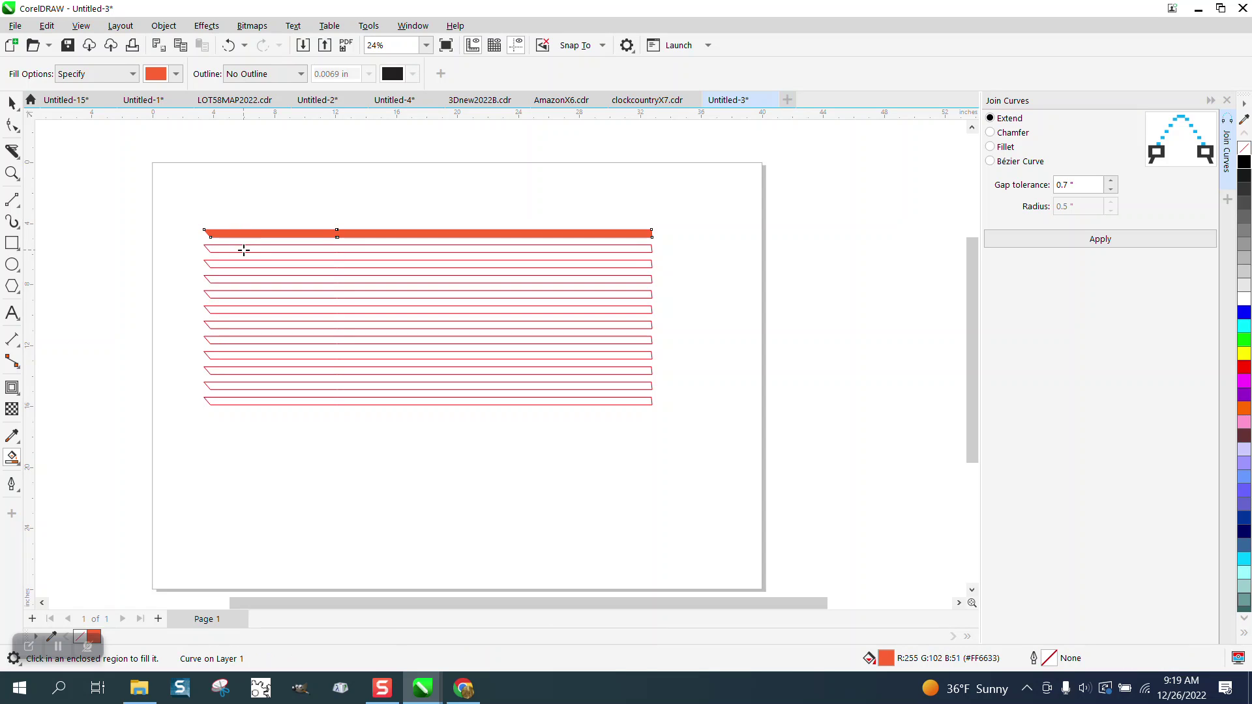
click(243, 251)
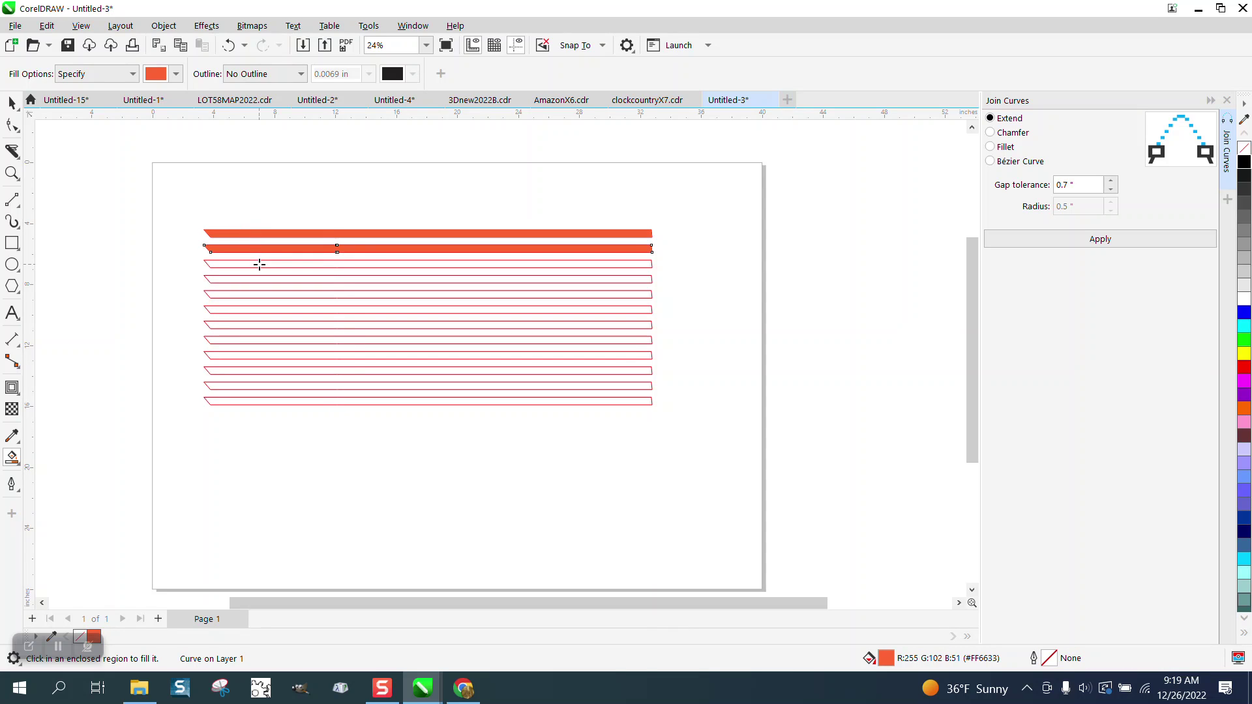